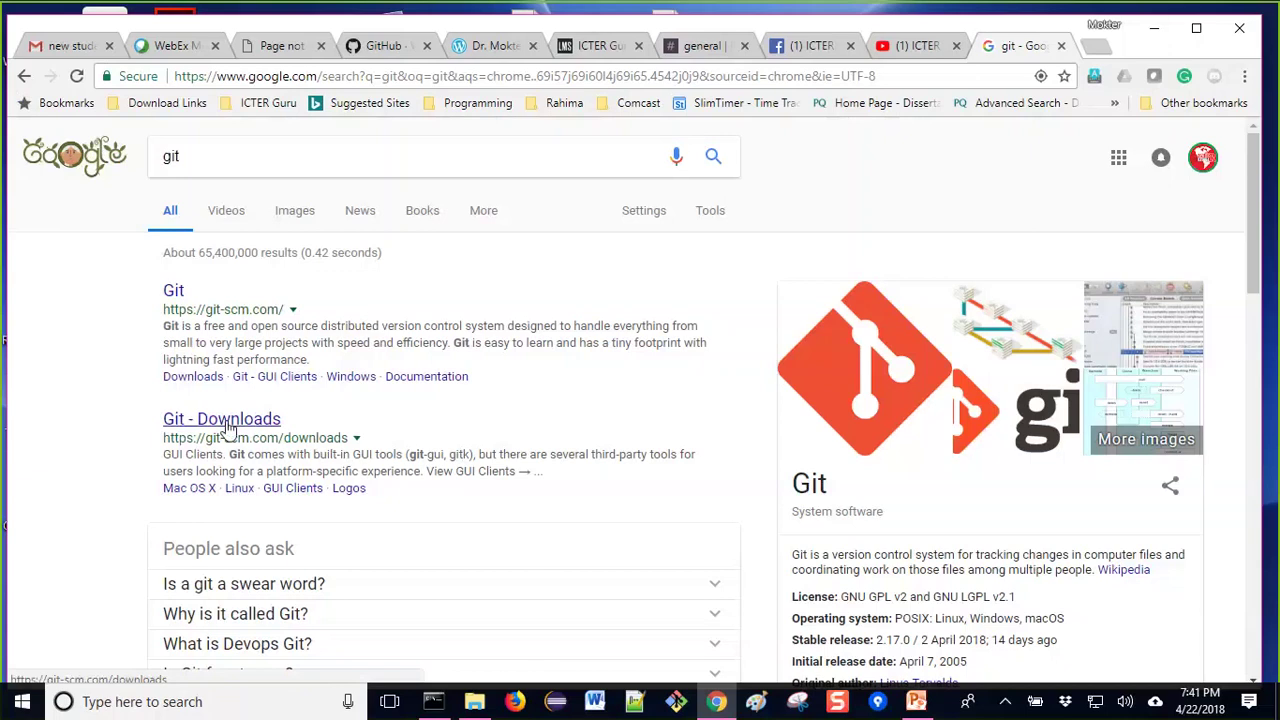
Download the 64-bit Git for Windows installer from the git-scm.com Downloads page and keep the Git-2.16.2-64-bit.exe file.
{"action": "left_click", "coordinate": [228, 428]}
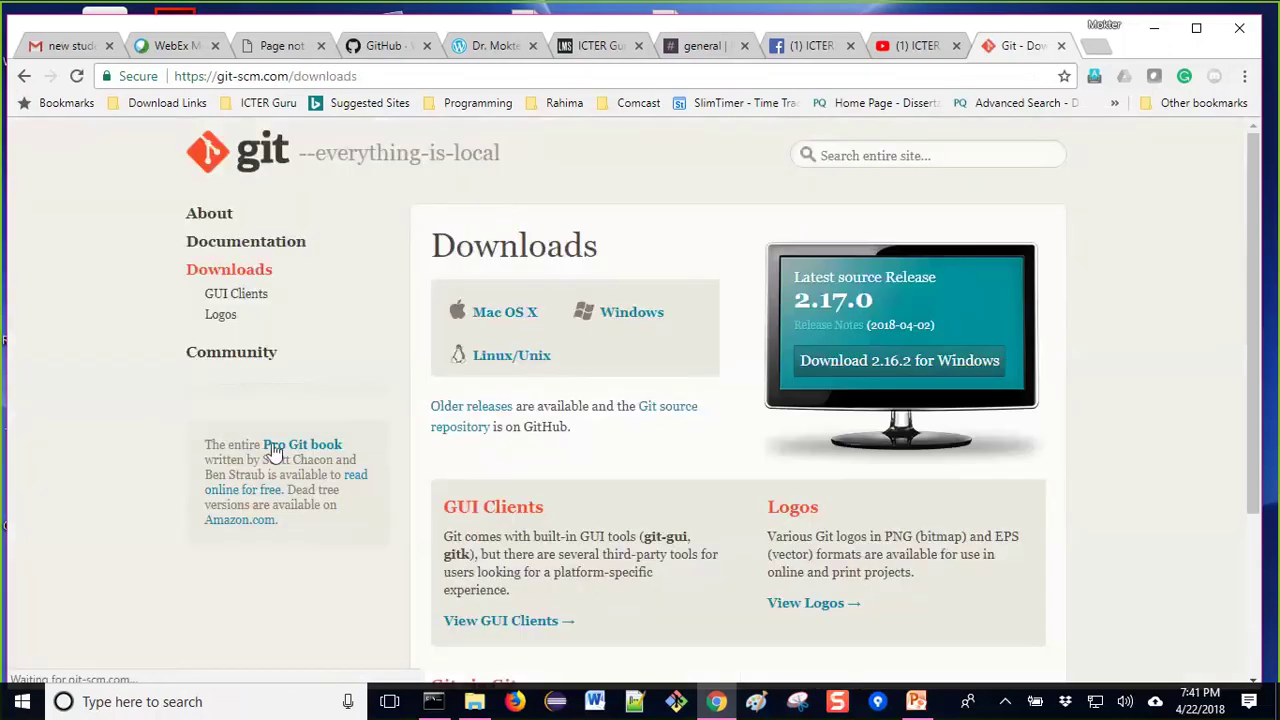
{"action": "scroll", "coordinate": [428, 460], "scroll_direction": "down", "scroll_amount": 2}
{"action": "scroll", "coordinate": [424, 462], "scroll_direction": "up", "scroll_amount": 2}
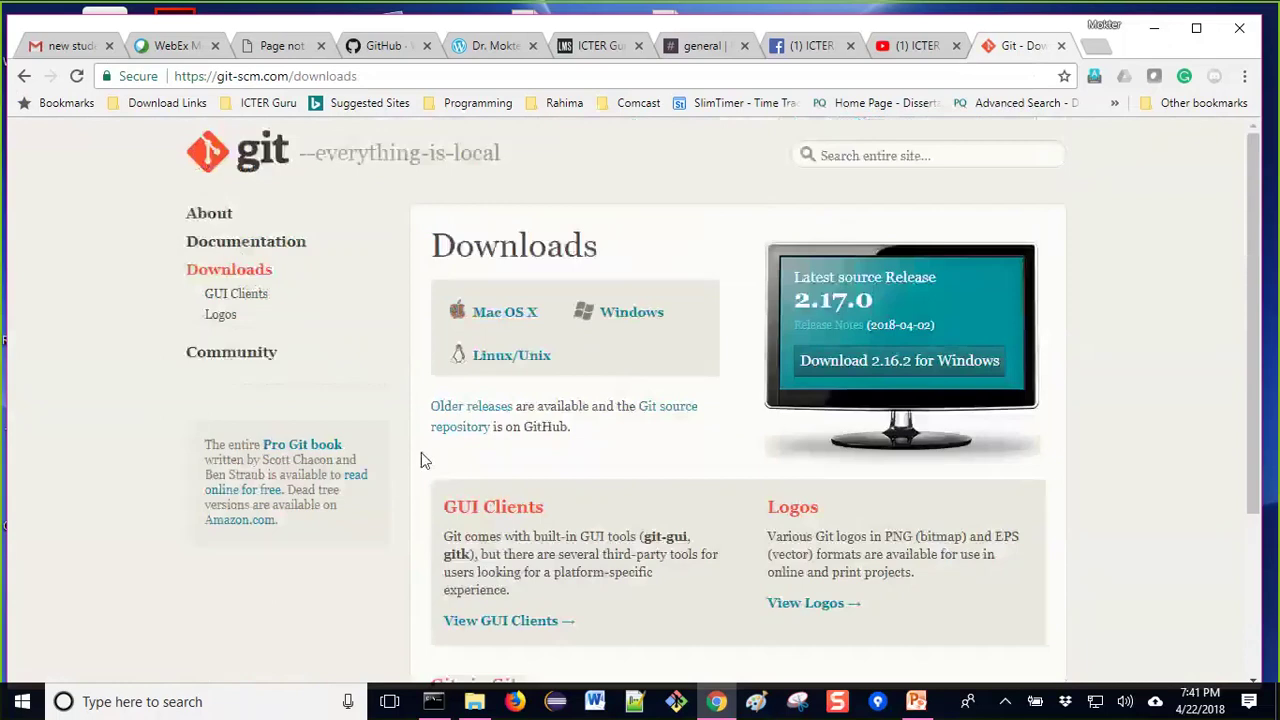
{"action": "left_click", "coordinate": [638, 309]}
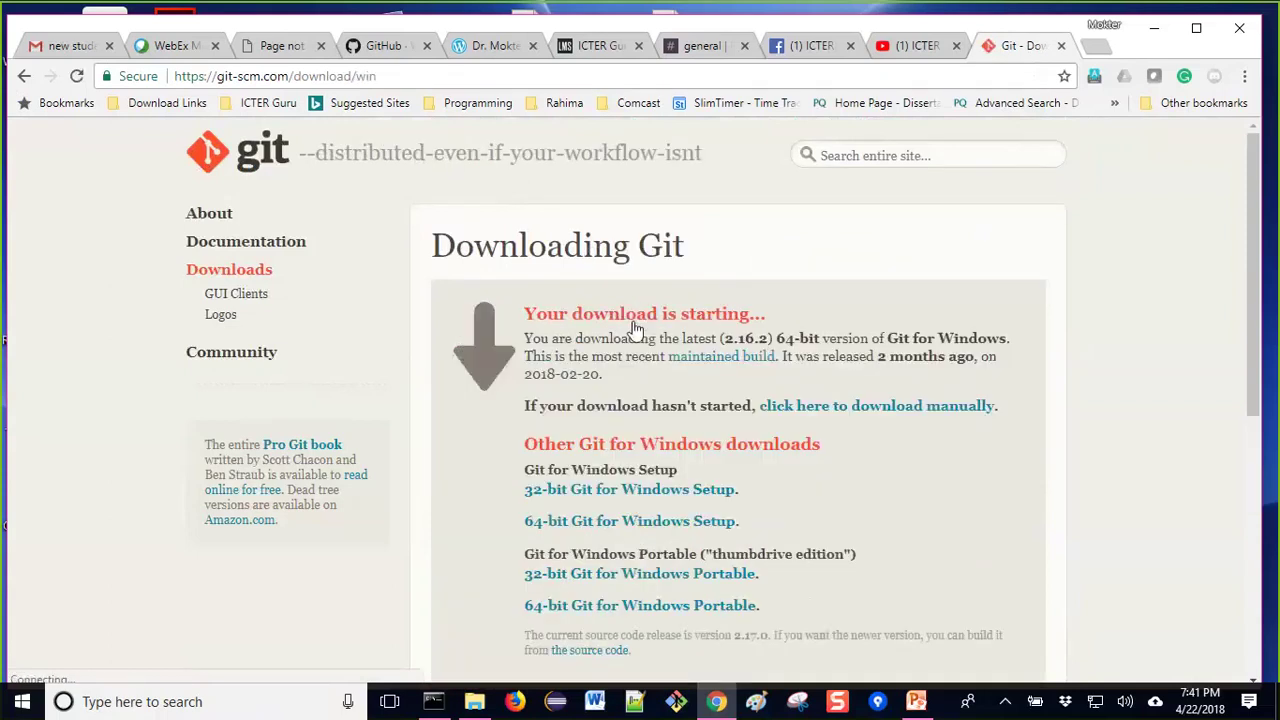
{"action": "scroll", "coordinate": [525, 460], "scroll_direction": "down", "scroll_amount": 1}
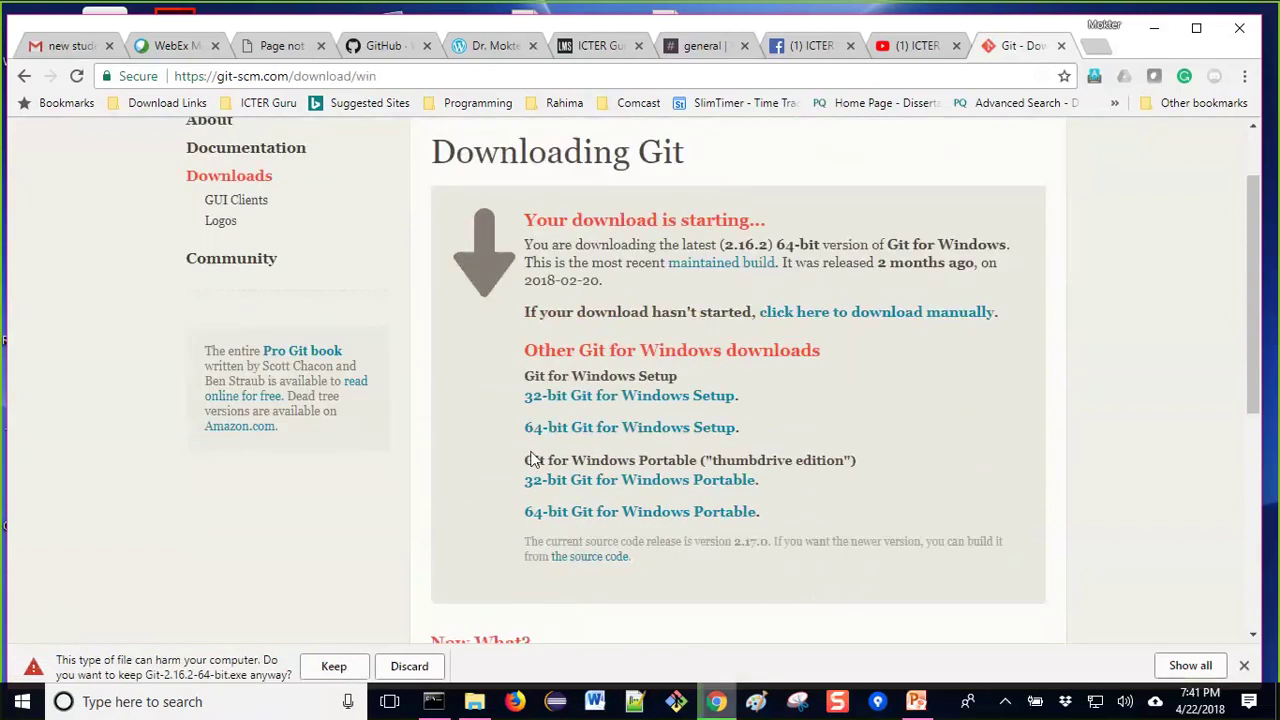
{"action": "left_click", "coordinate": [320, 668]}
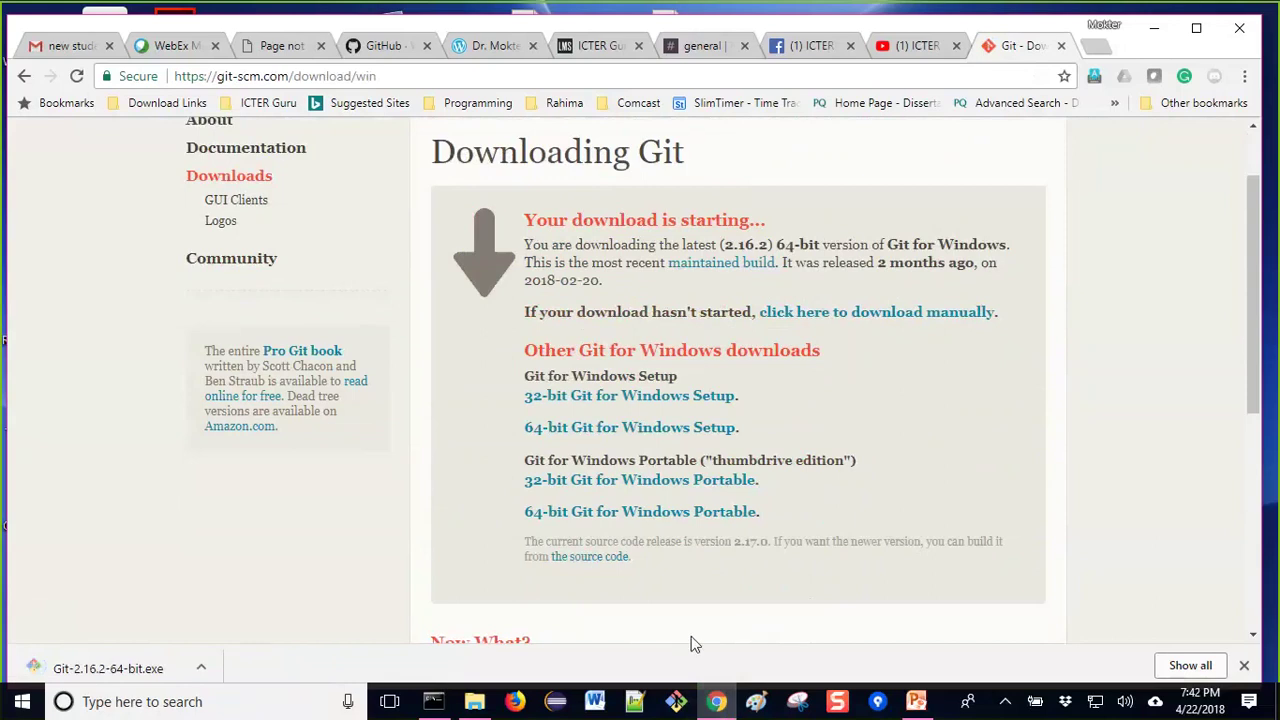
Find the Git-2.16.2-64-bit installer in the Downloads folder using File Explorer and try to launch it, then return to Chrome.
{"action": "key", "text": "super+e"}
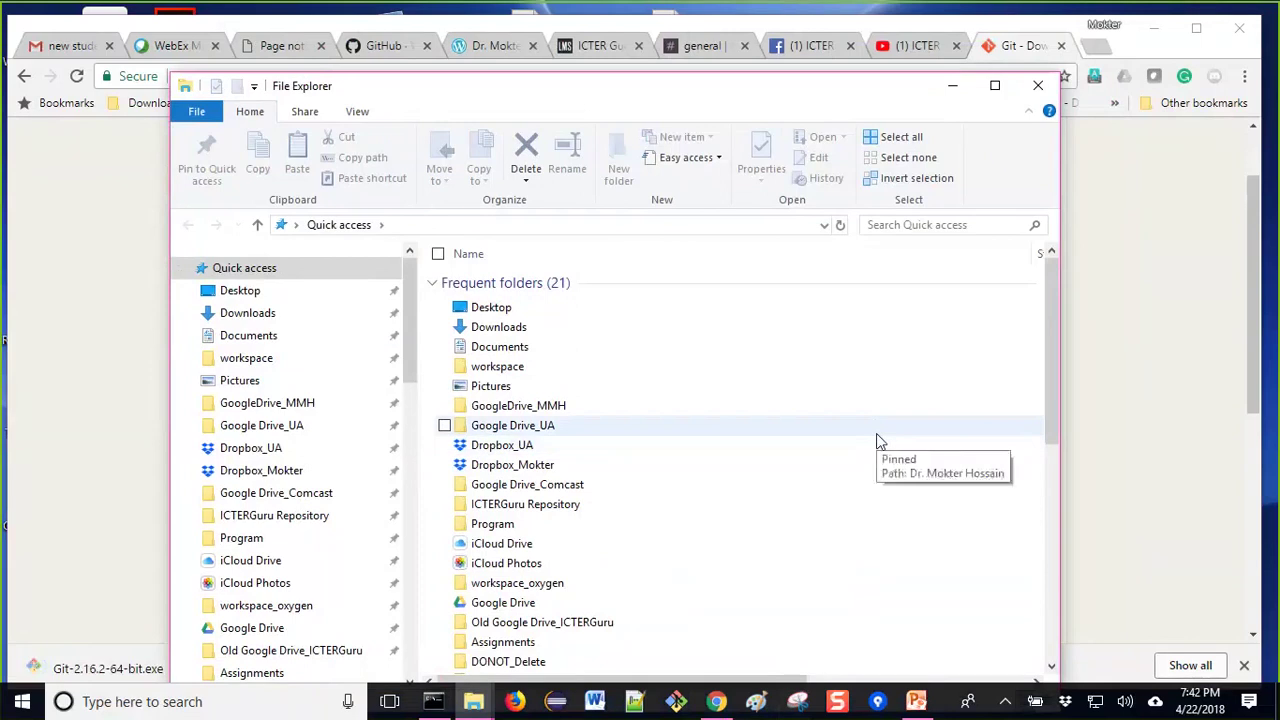
{"action": "left_click", "coordinate": [257, 316]}
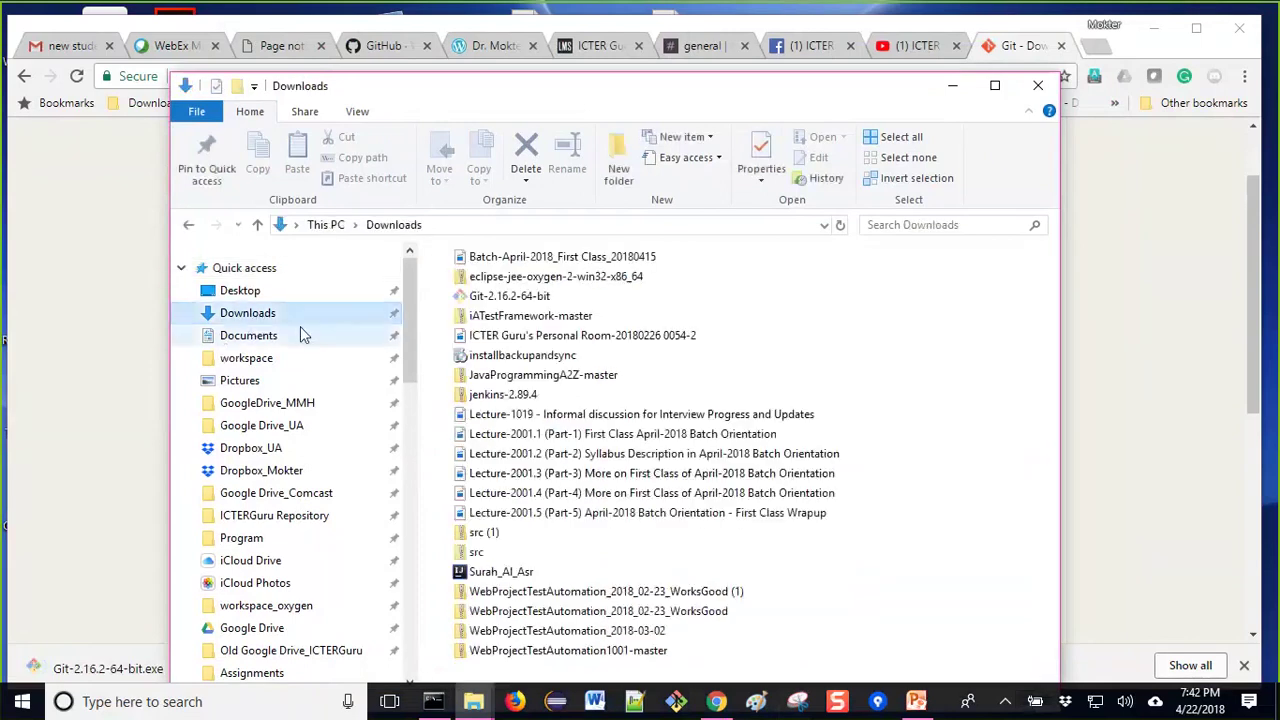
{"action": "left_click", "coordinate": [470, 298]}
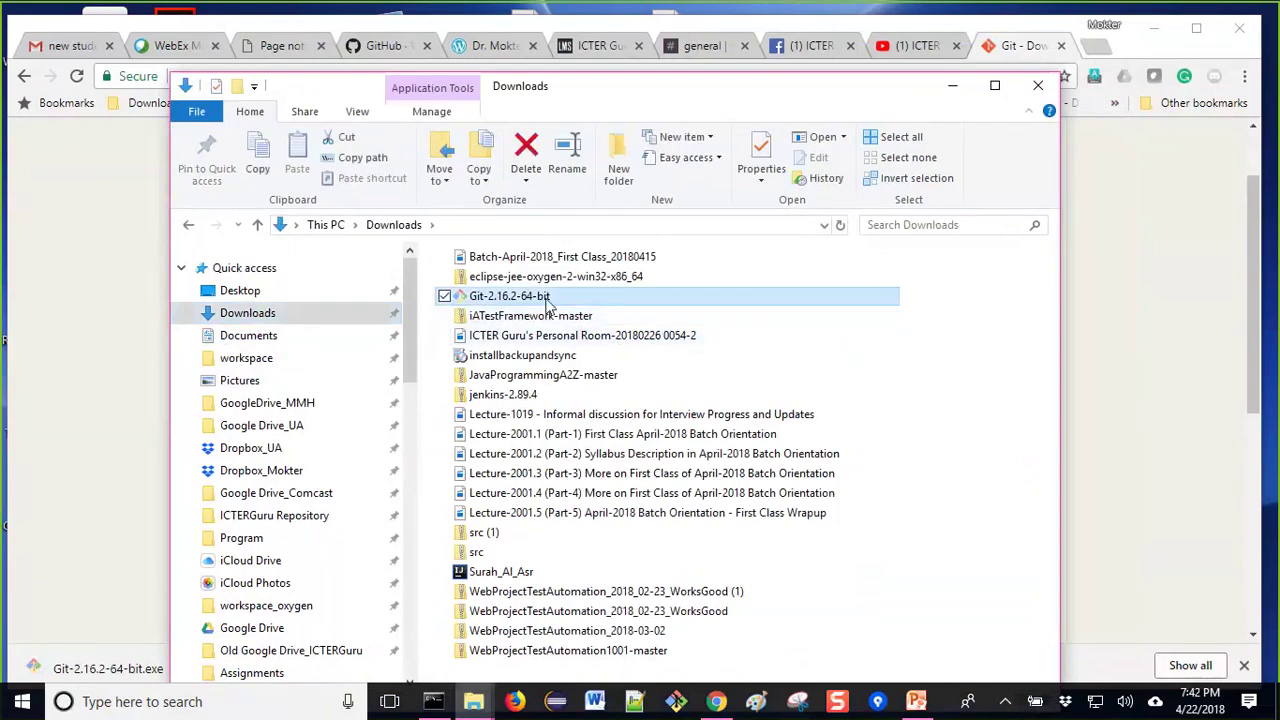
{"action": "mouse_move", "coordinate": [548, 306]}
{"action": "double_click", "coordinate": [545, 300]}
{"action": "left_click_drag", "start_coordinate": [688, 100], "coordinate": [714, 97]}
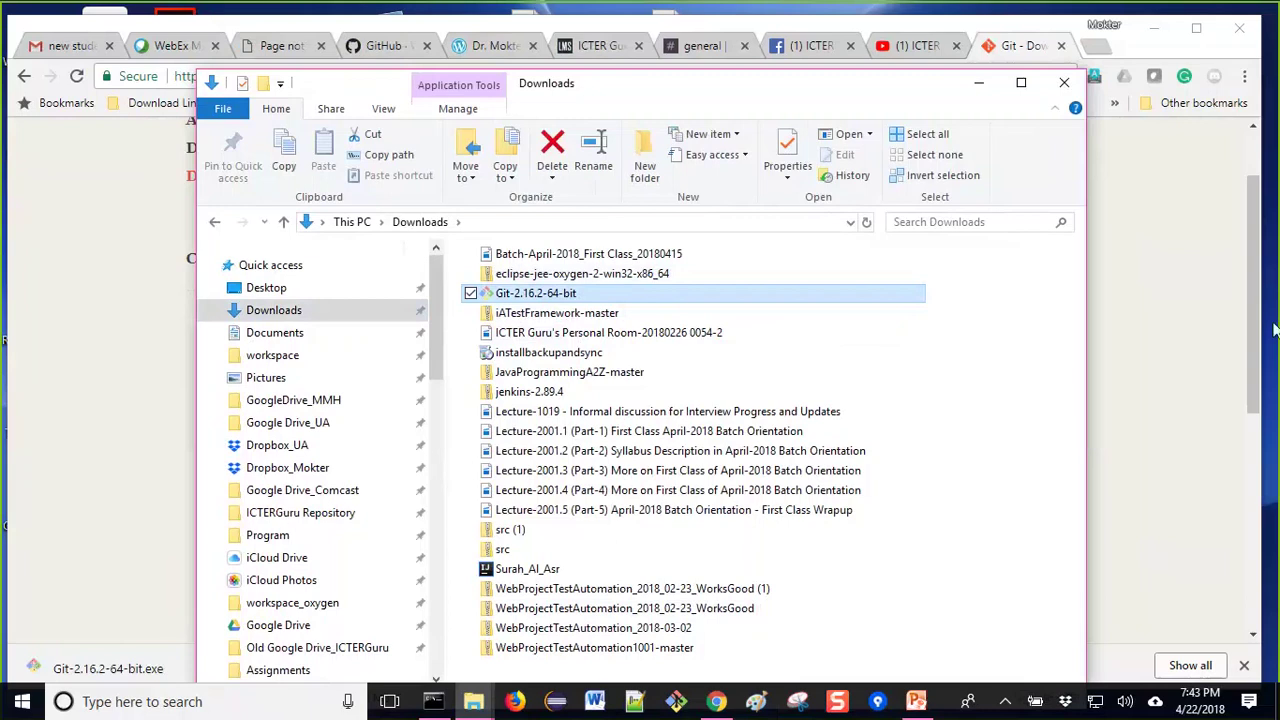
{"action": "left_click", "coordinate": [1179, 288]}
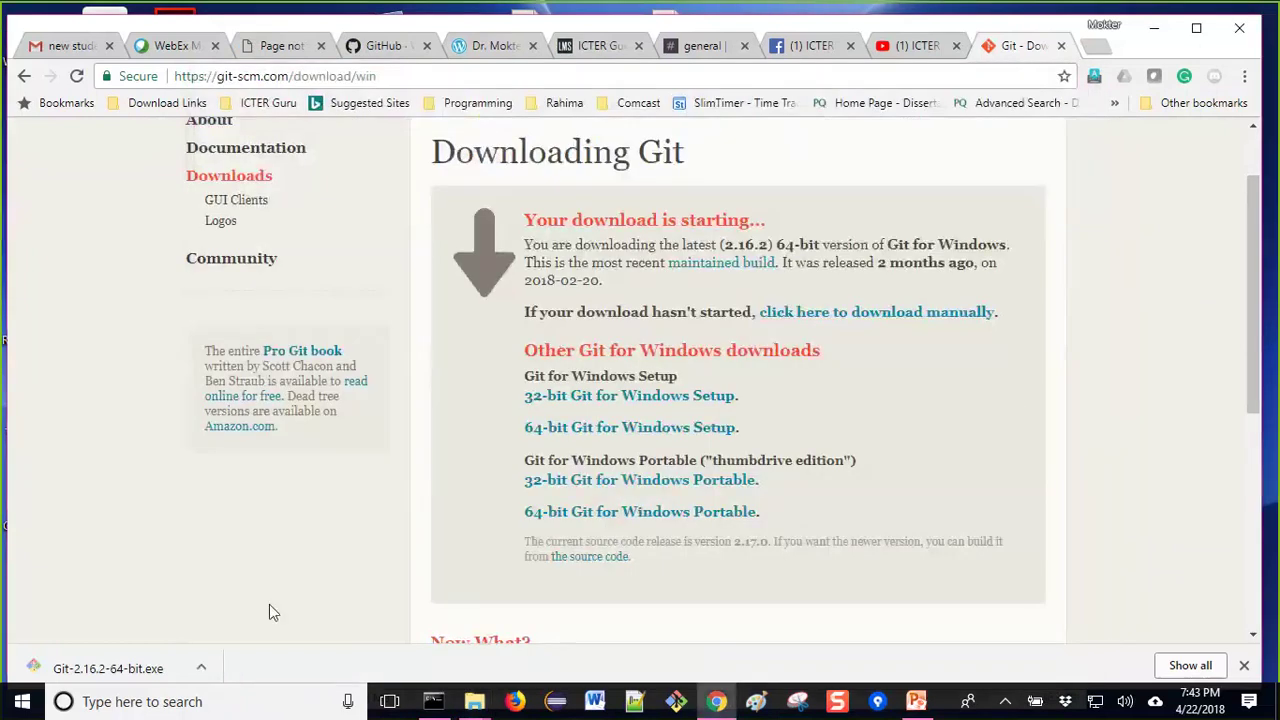
Switch to Command Prompt and check the installed Git version with git --version.
{"action": "left_click", "coordinate": [433, 703]}
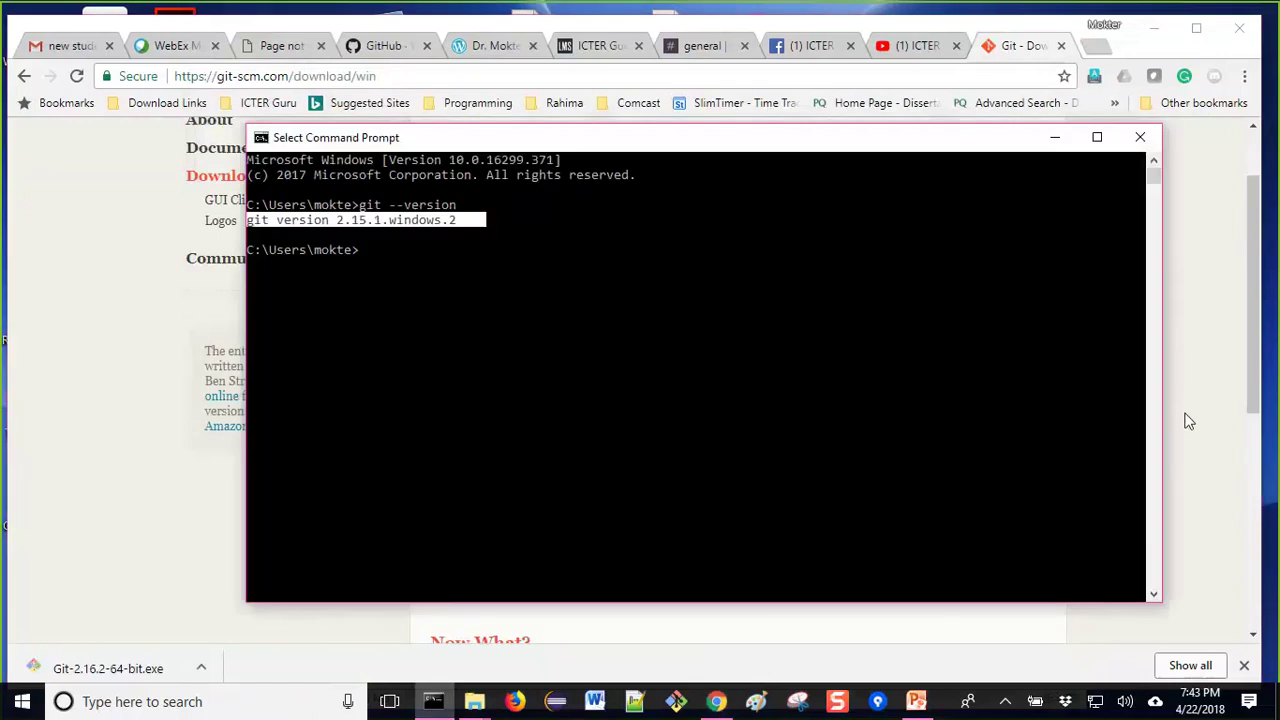
{"action": "key", "text": "Up"}
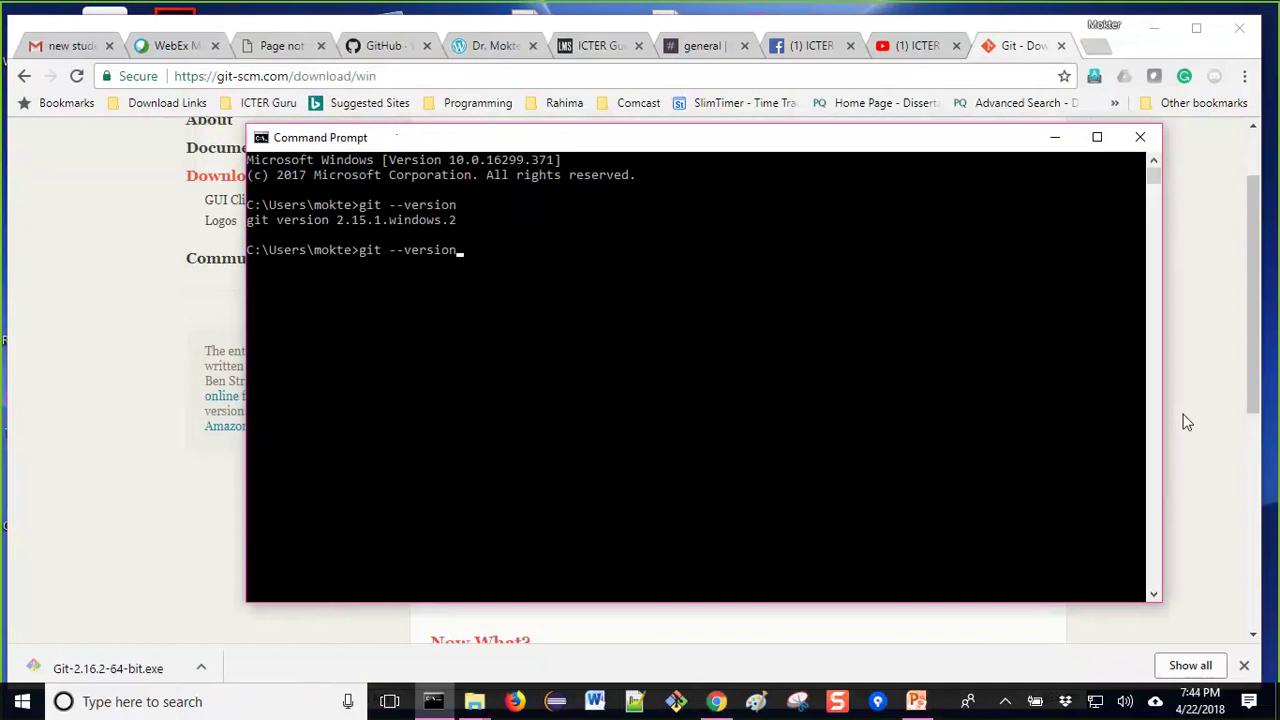
{"action": "key", "text": "Return"}
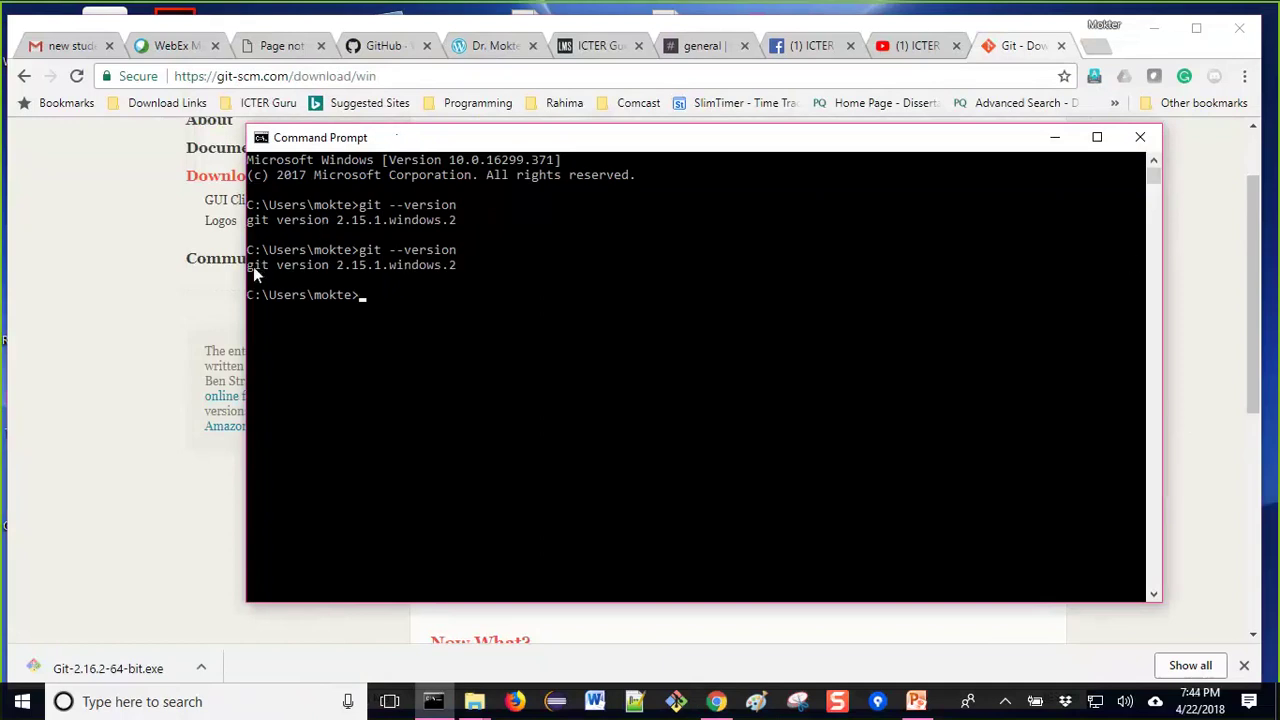
{"action": "left_click_drag", "start_coordinate": [253, 267], "coordinate": [307, 275]}
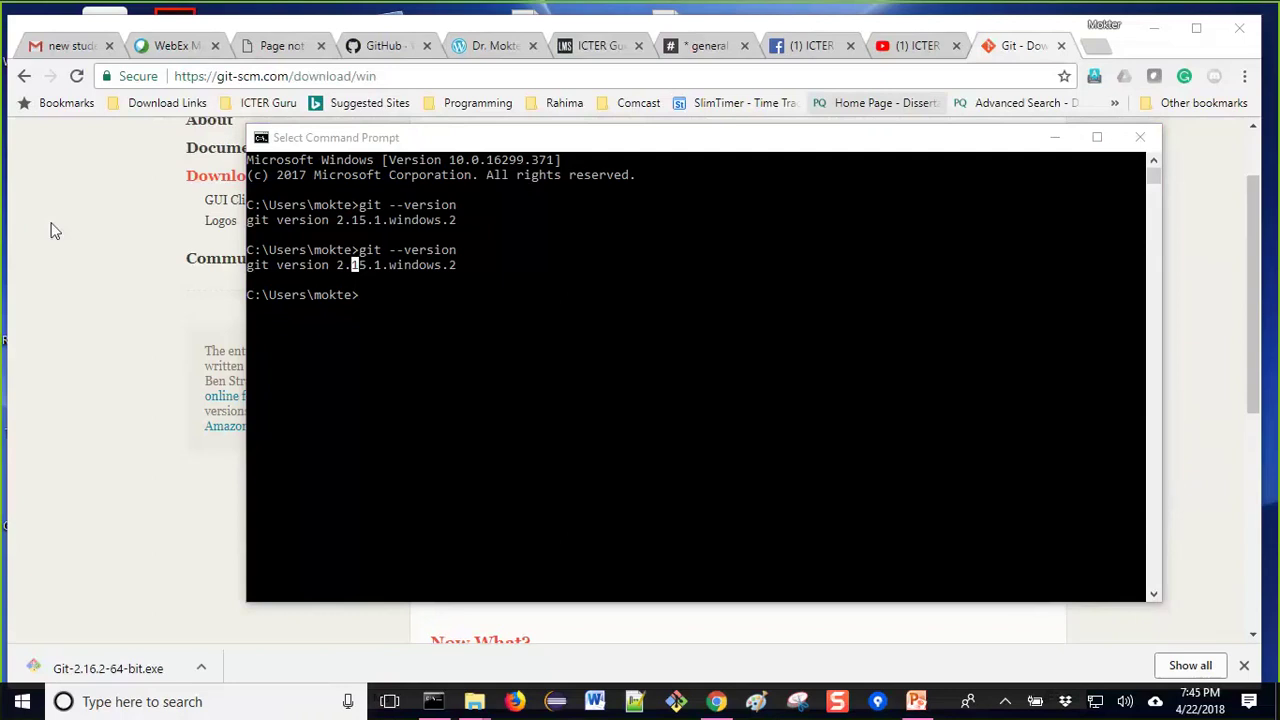
Return to Chrome and open github.com in a new browser tab.
{"action": "left_click", "coordinate": [69, 347]}
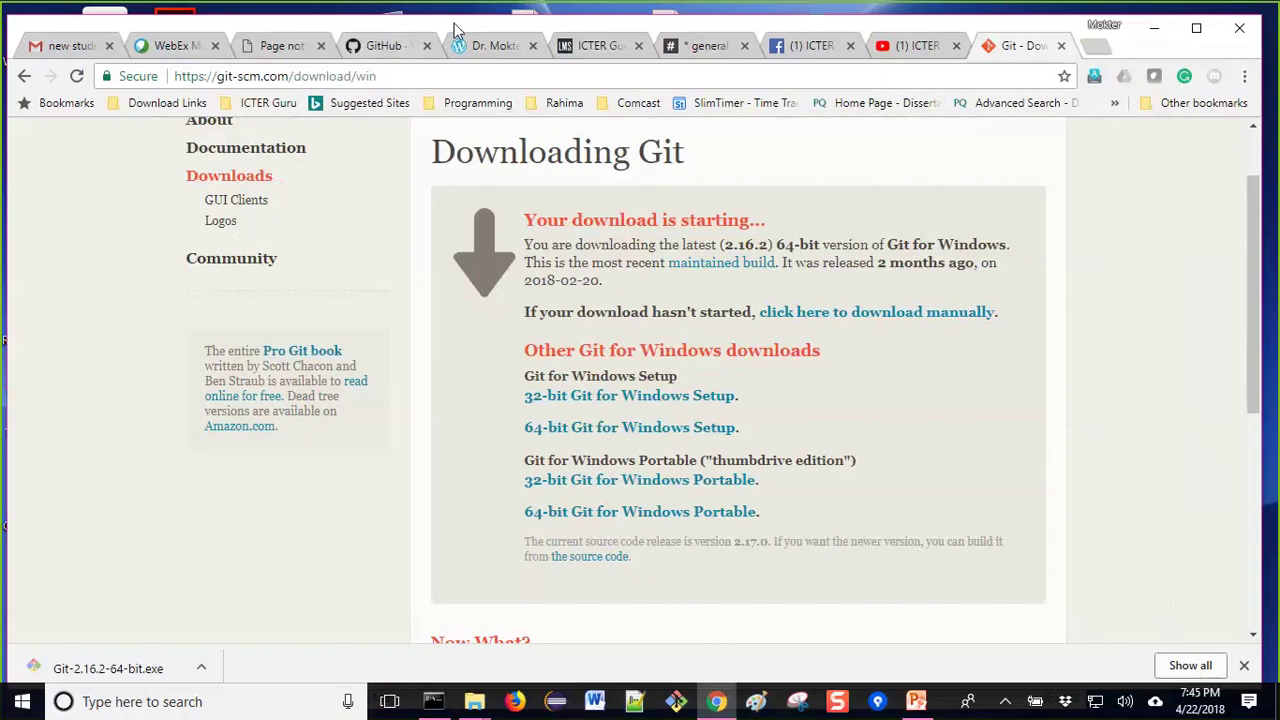
{"action": "left_click_drag", "start_coordinate": [450, 26], "coordinate": [472, 22]}
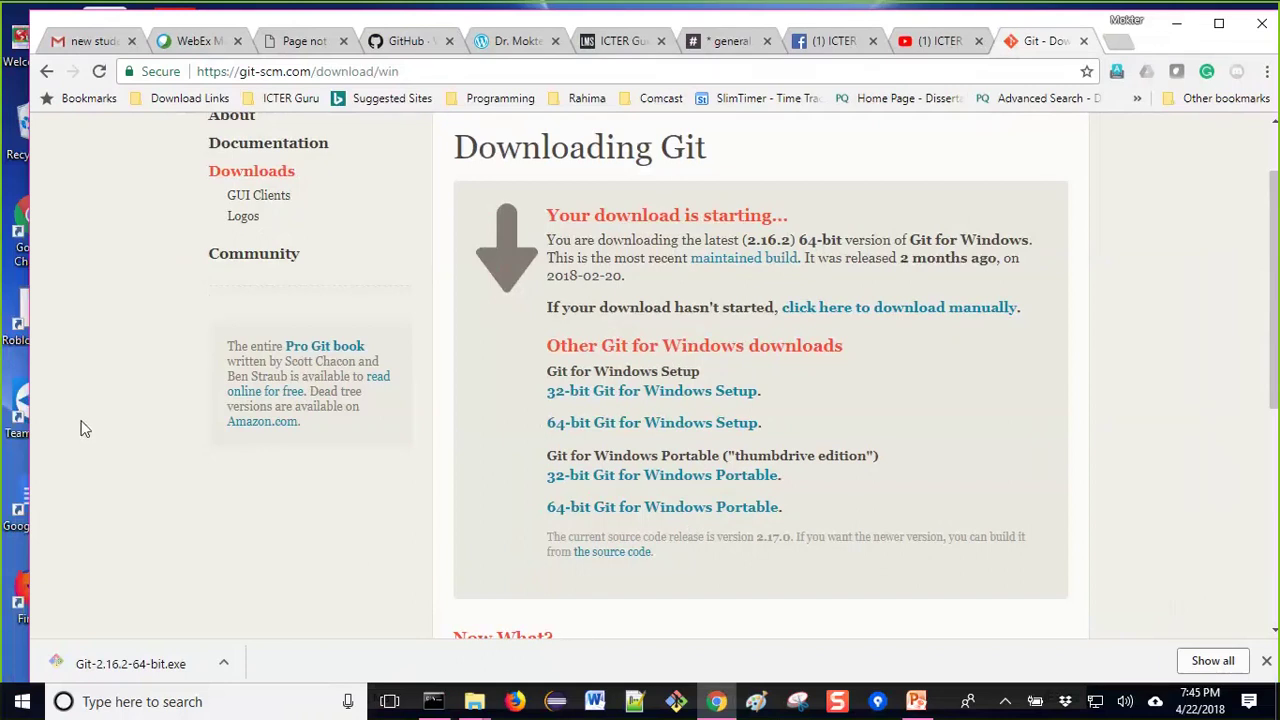
{"action": "scroll", "coordinate": [85, 425], "scroll_direction": "up", "scroll_amount": 1}
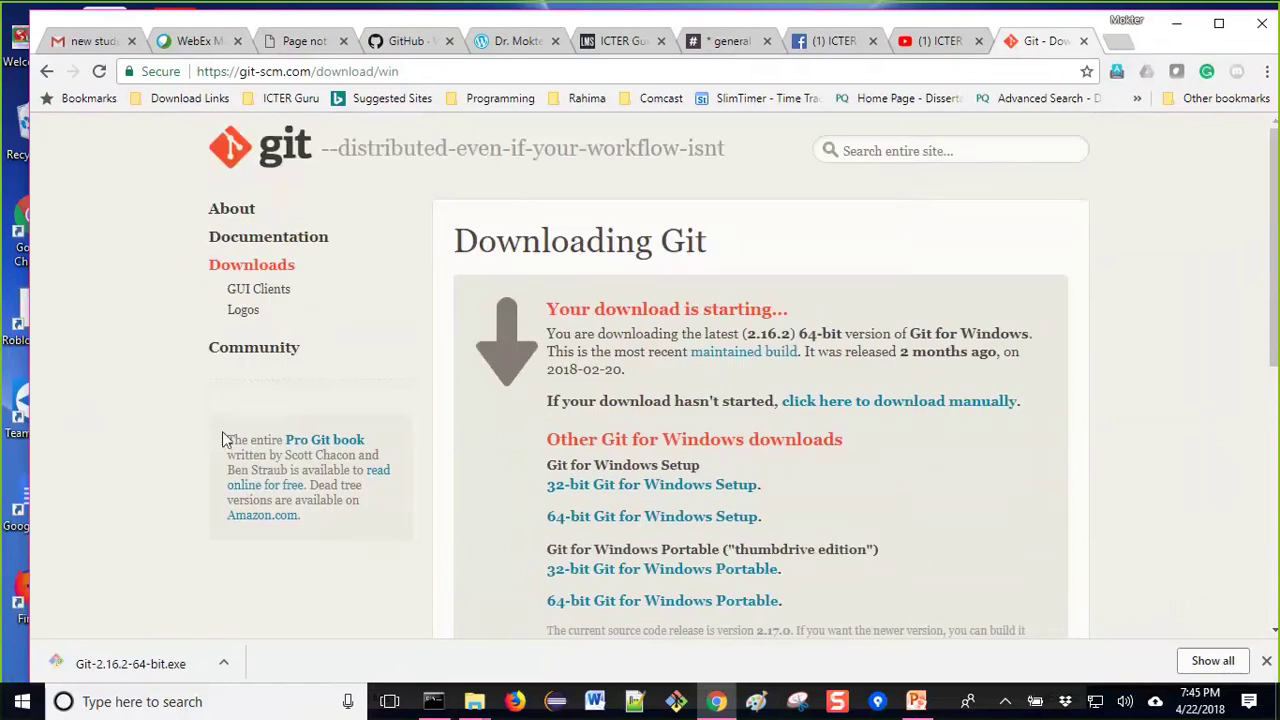
{"action": "left_click", "coordinate": [1117, 45]}
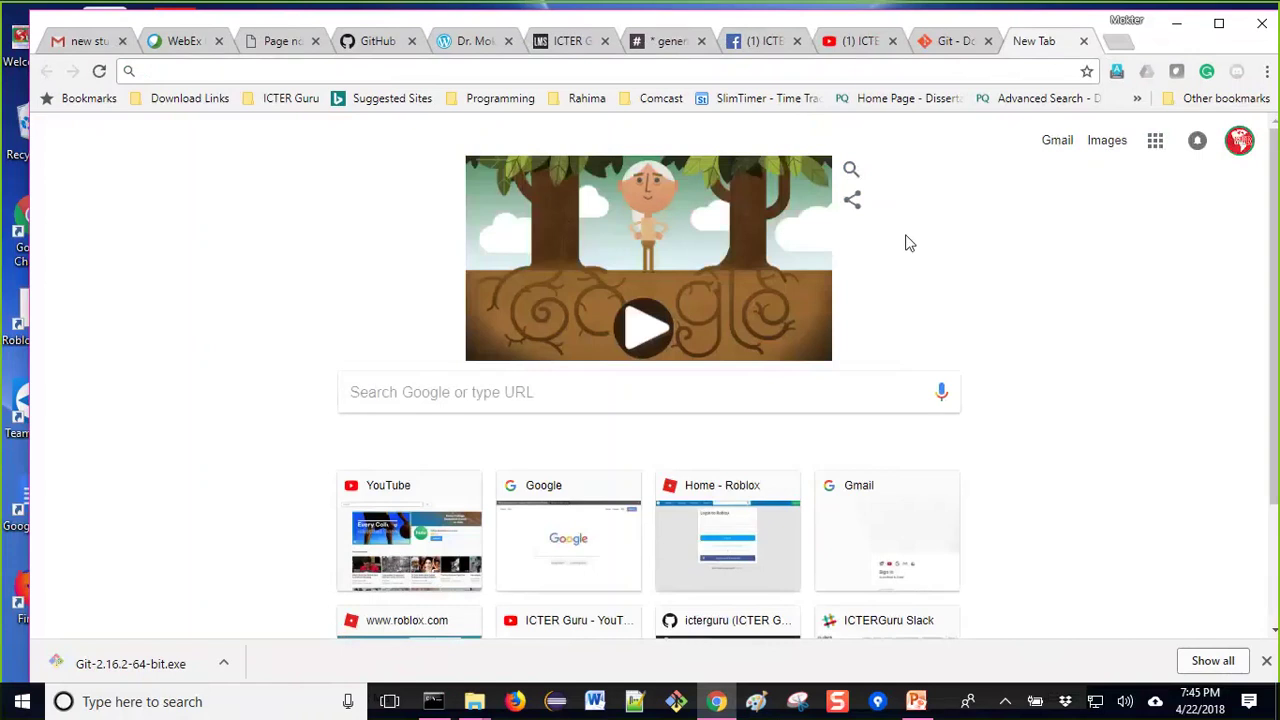
{"action": "type", "text": "git"}
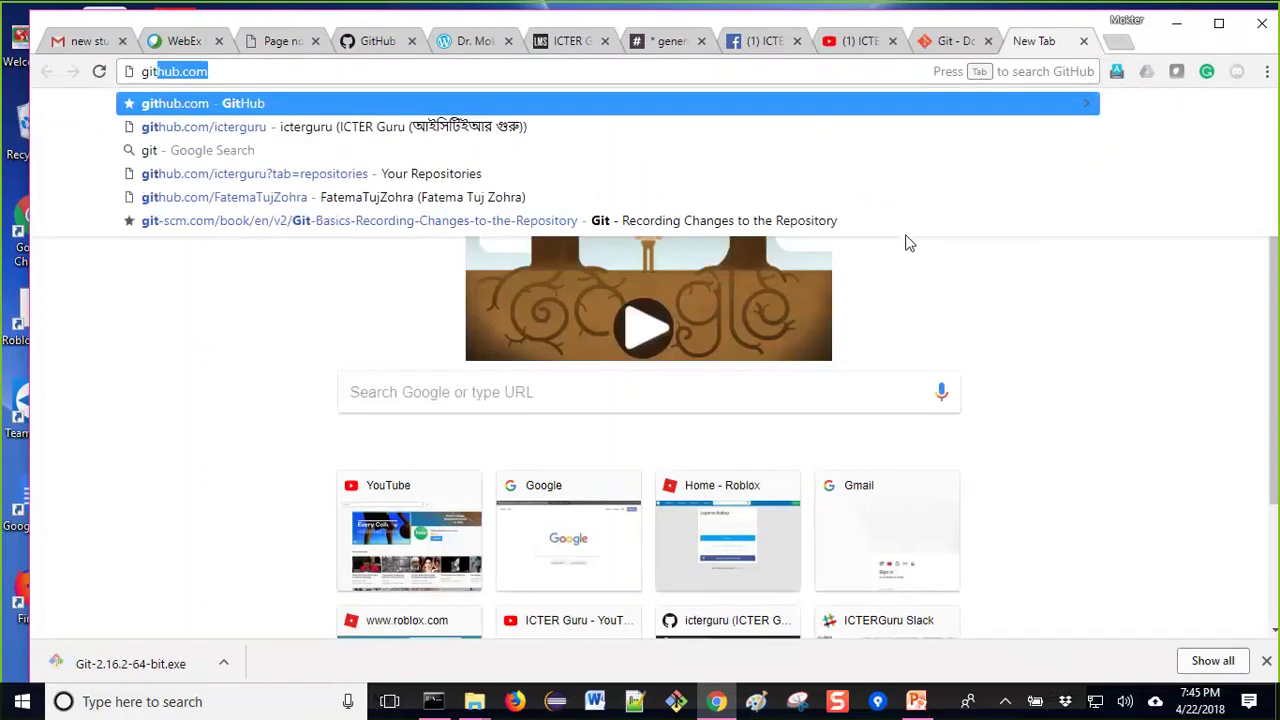
{"action": "key", "text": "Right"}
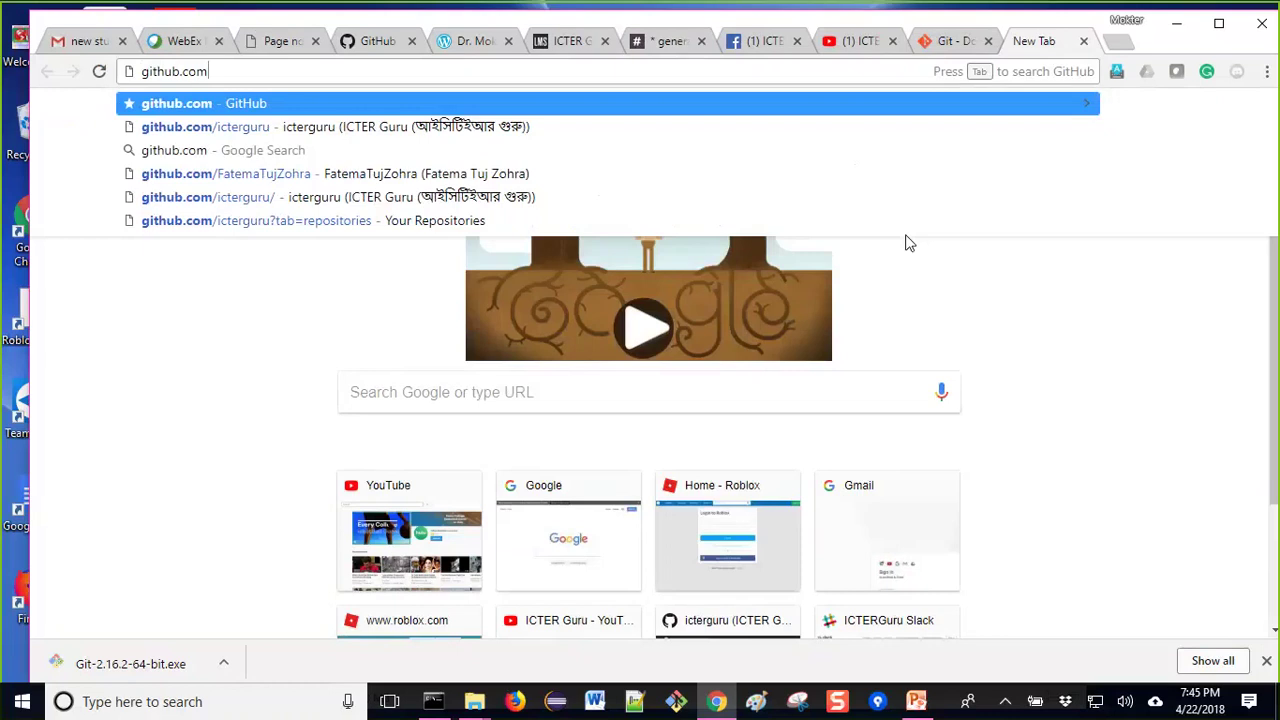
{"action": "key", "text": "Return"}
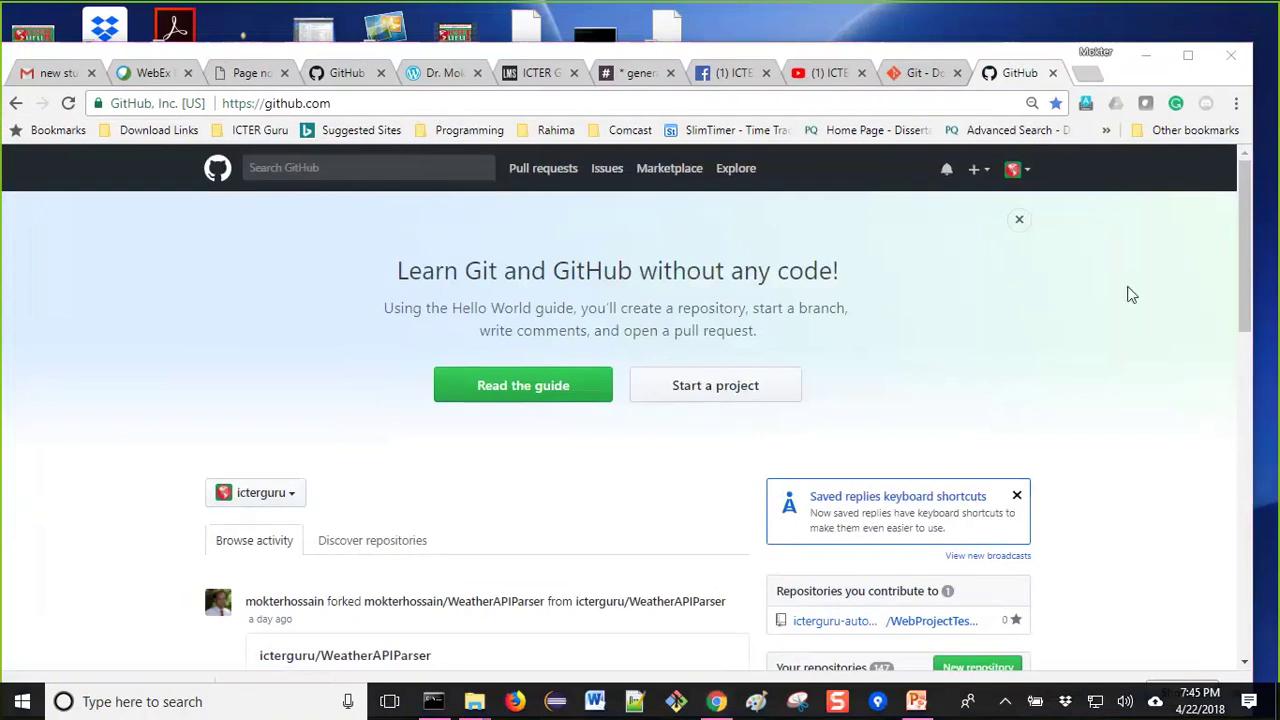
Sign out of the GitHub account and clear the pre-filled username in the sign-up form.
{"action": "left_click", "coordinate": [1018, 169]}
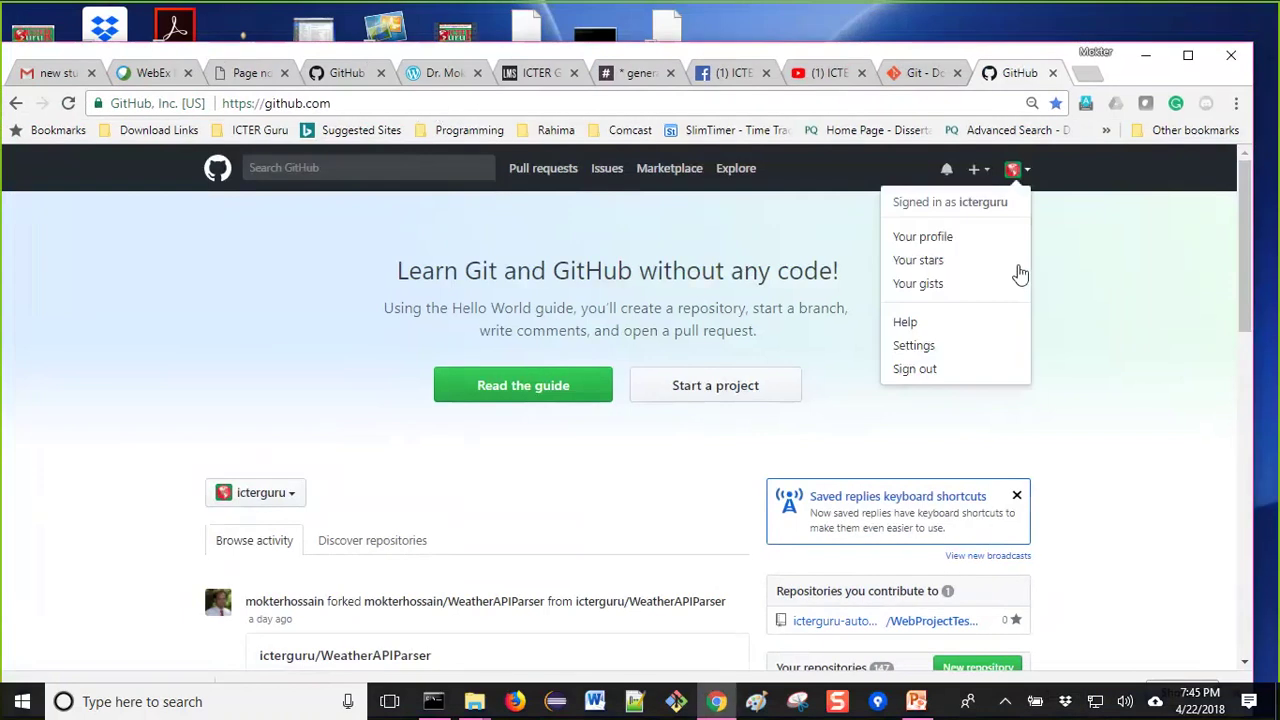
{"action": "left_click", "coordinate": [960, 381]}
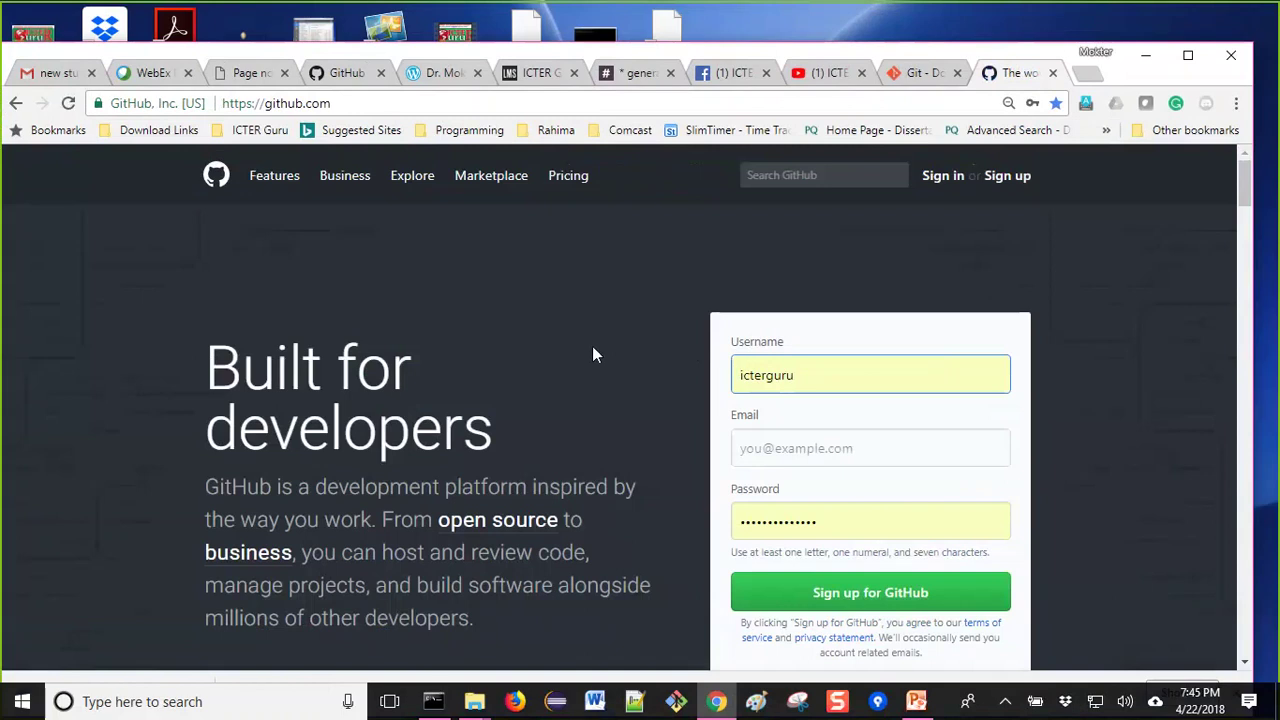
{"action": "double_click", "coordinate": [826, 377]}
{"action": "key", "text": "BackSpace"}
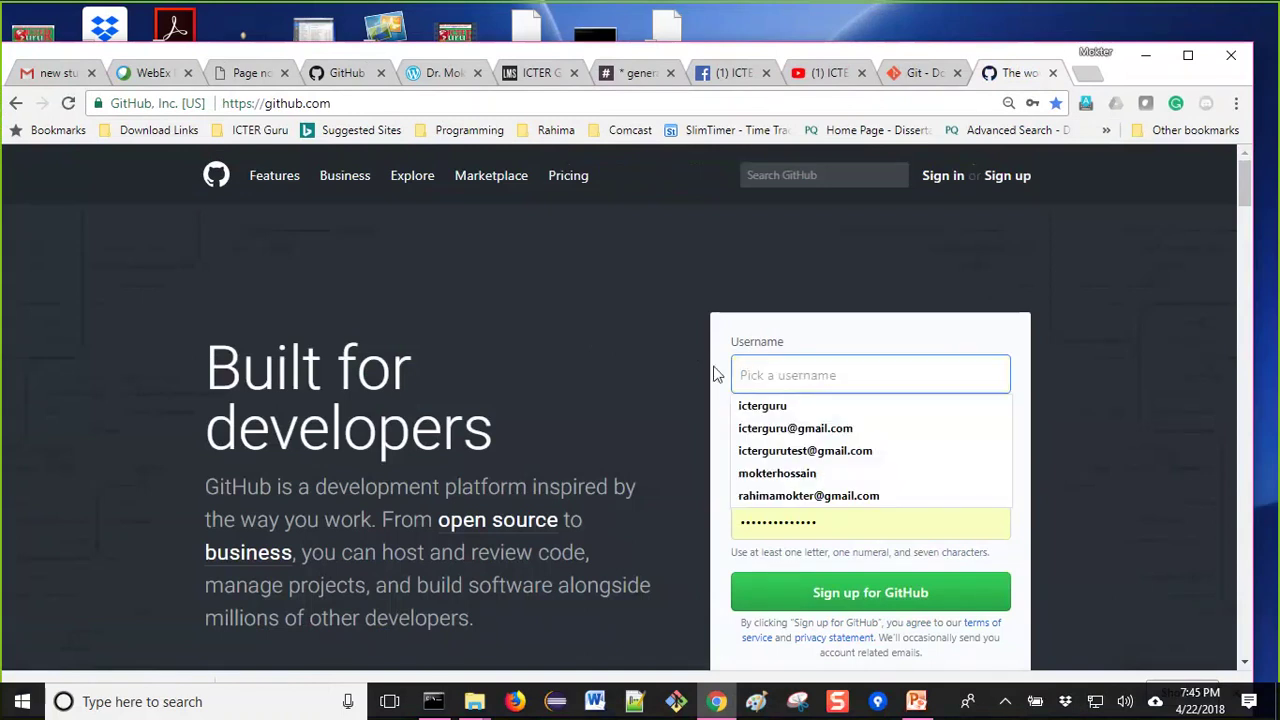
{"action": "left_click", "coordinate": [621, 340]}
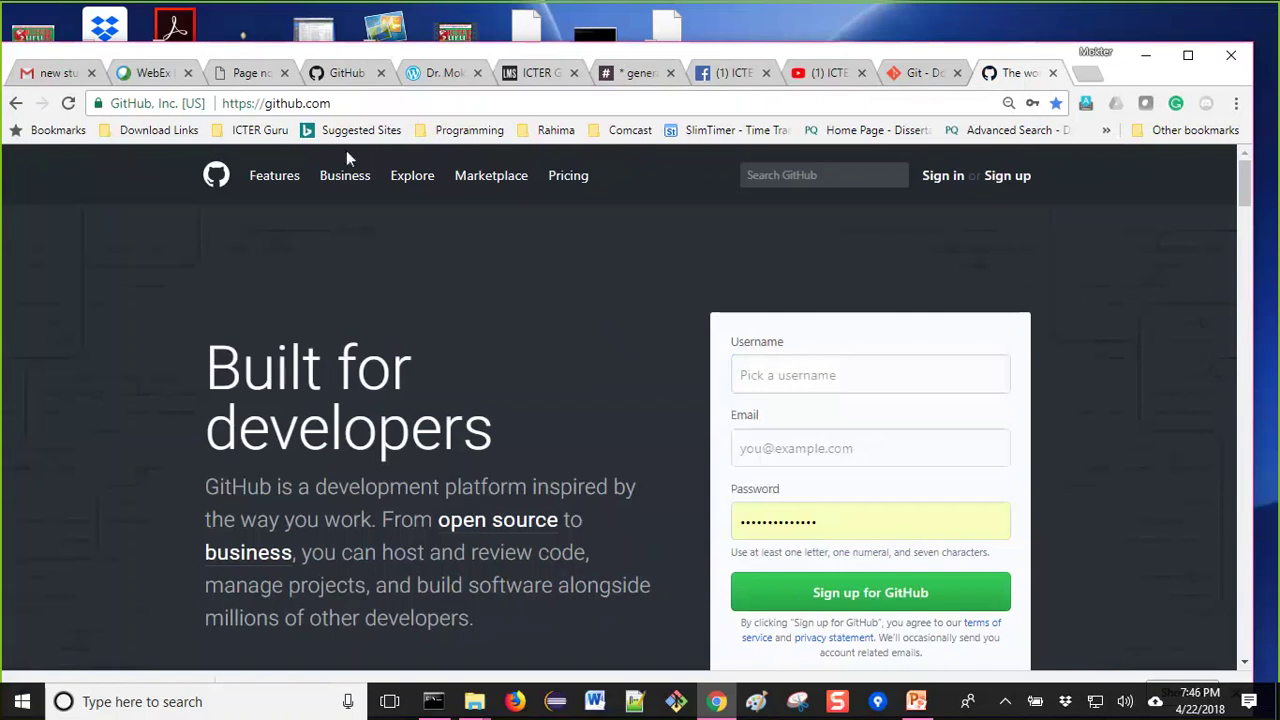
Reload github.com and look through the signed-out home page.
{"action": "left_click", "coordinate": [366, 104]}
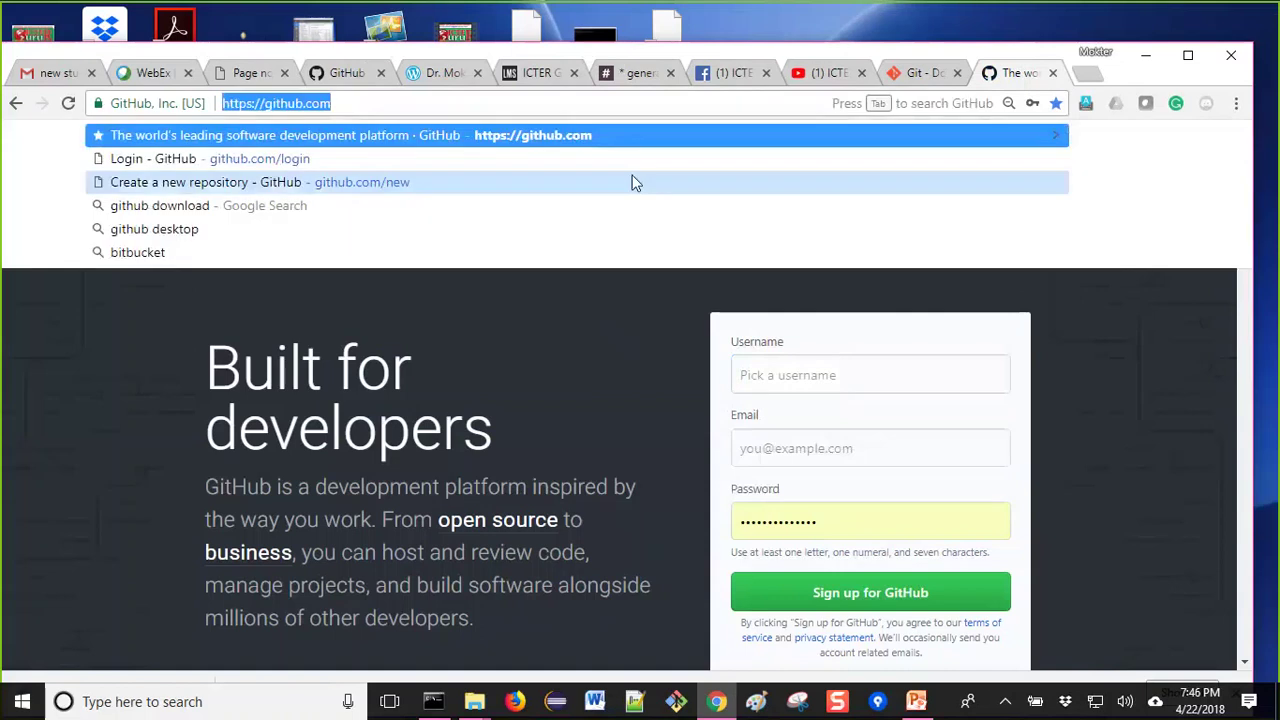
{"action": "key", "text": "Return"}
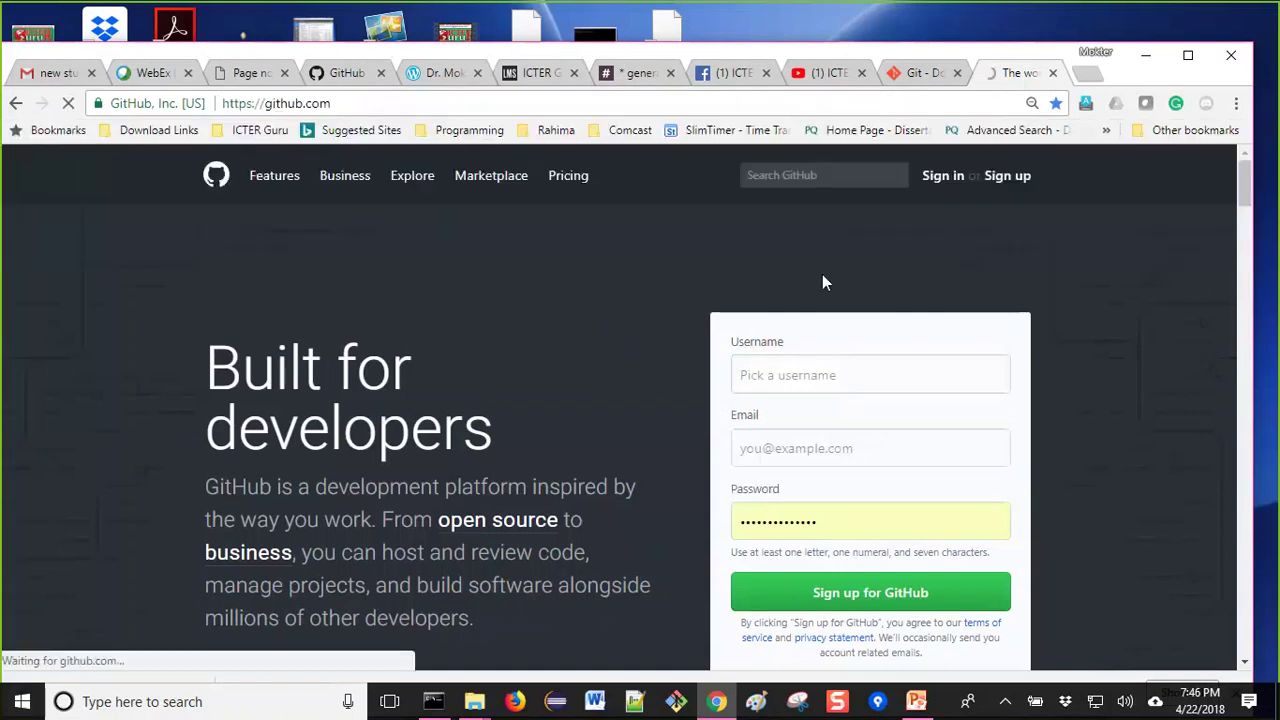
{"action": "scroll", "coordinate": [538, 408], "scroll_direction": "down", "scroll_amount": 3}
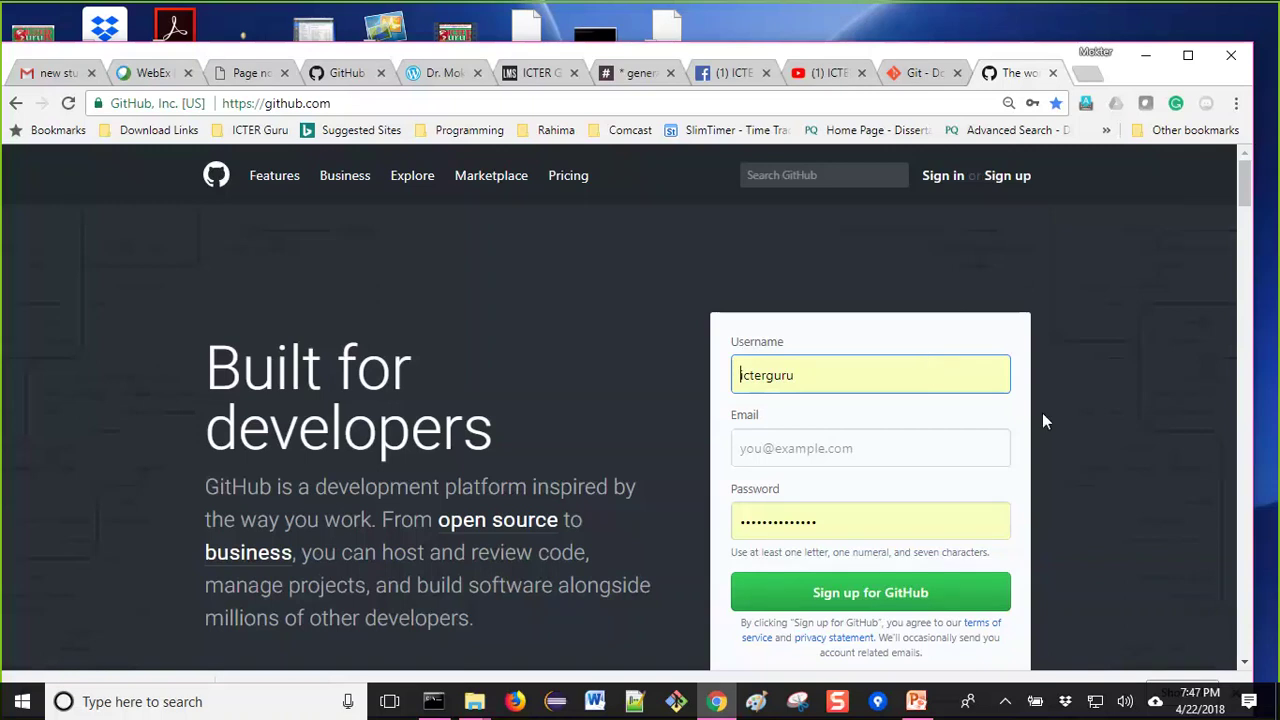
{"action": "scroll", "coordinate": [1042, 412], "scroll_direction": "down", "scroll_amount": 4}
{"action": "scroll", "coordinate": [1054, 421], "scroll_direction": "up", "scroll_amount": 4}
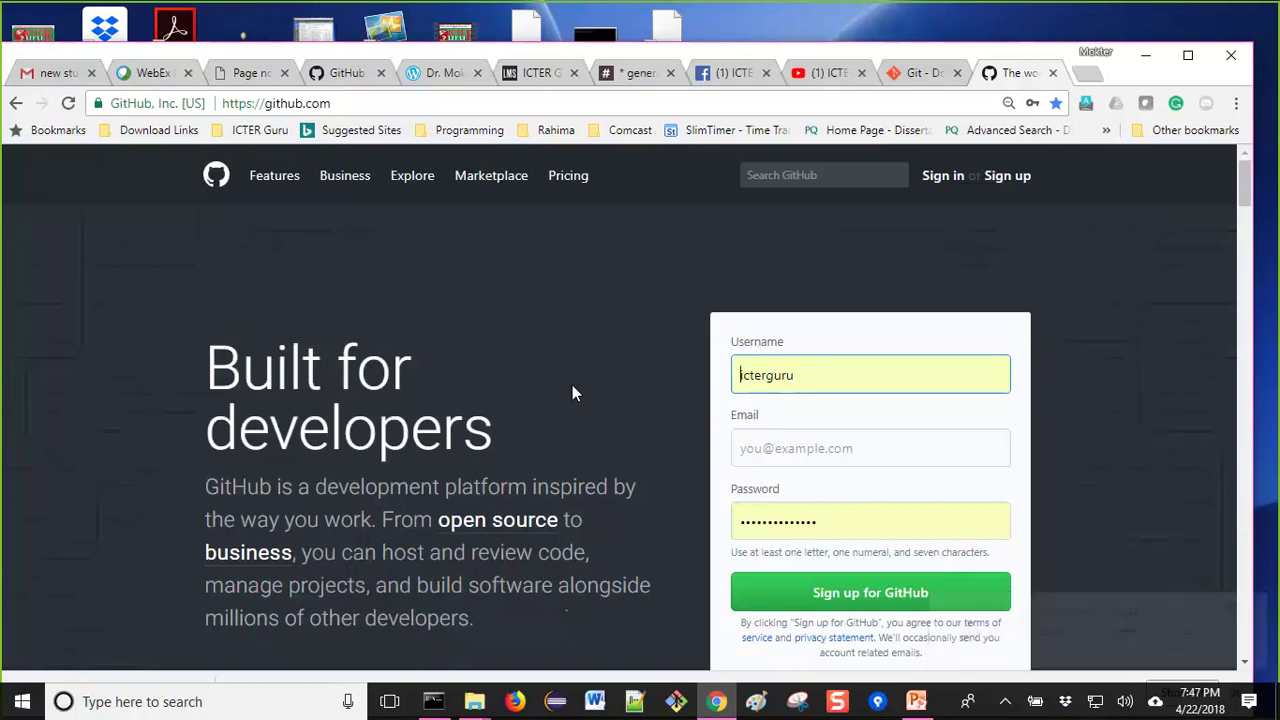
Empty the Username field of the home page's sign-up form again after the reload.
{"action": "double_click", "coordinate": [837, 375]}
{"action": "key", "text": "BackSpace"}
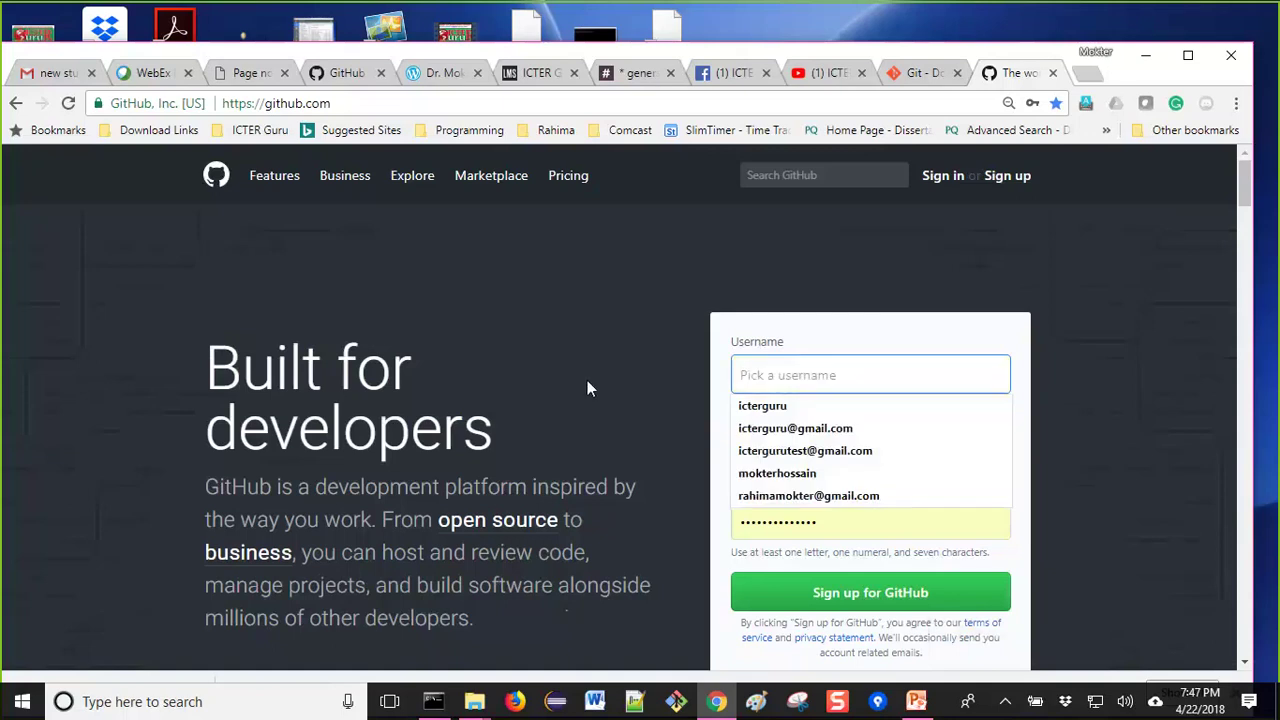
{"action": "left_click", "coordinate": [572, 295]}
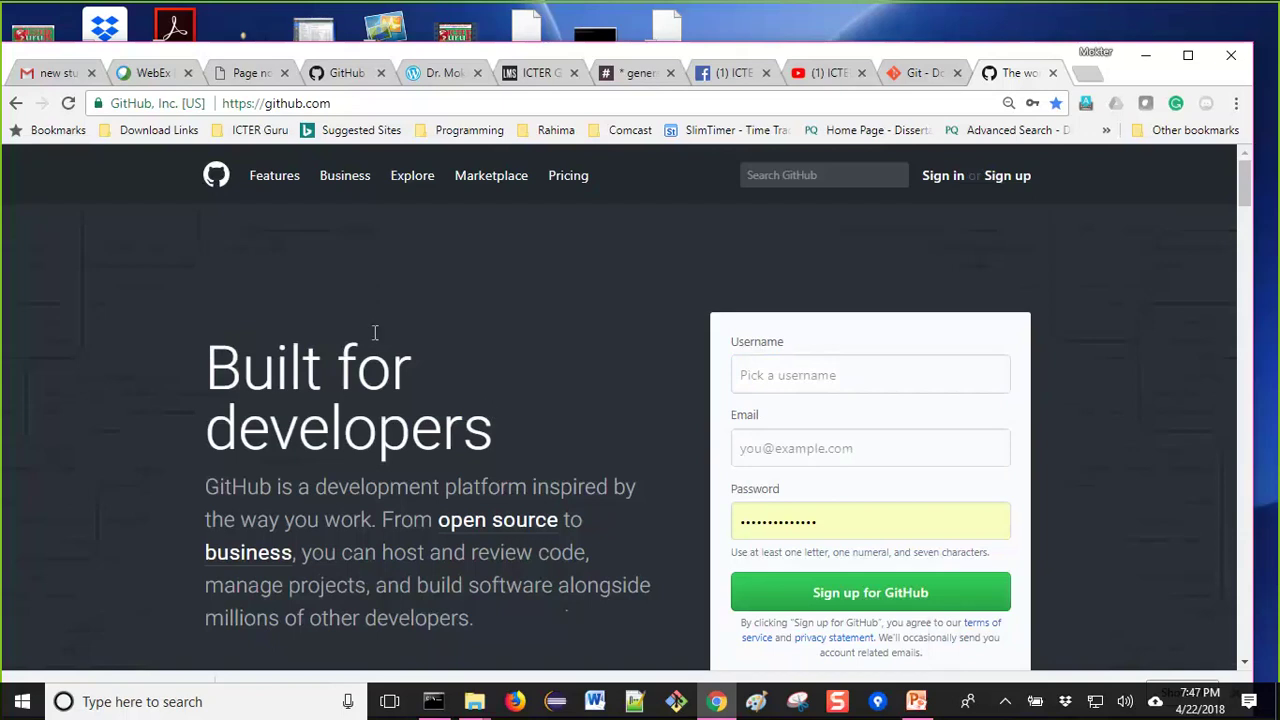
Open the Join GitHub page for creating a new account.
{"action": "scroll", "coordinate": [560, 357], "scroll_direction": "down", "scroll_amount": 3}
{"action": "scroll", "coordinate": [560, 360], "scroll_direction": "up", "scroll_amount": 3}
{"action": "left_click", "coordinate": [1003, 180]}
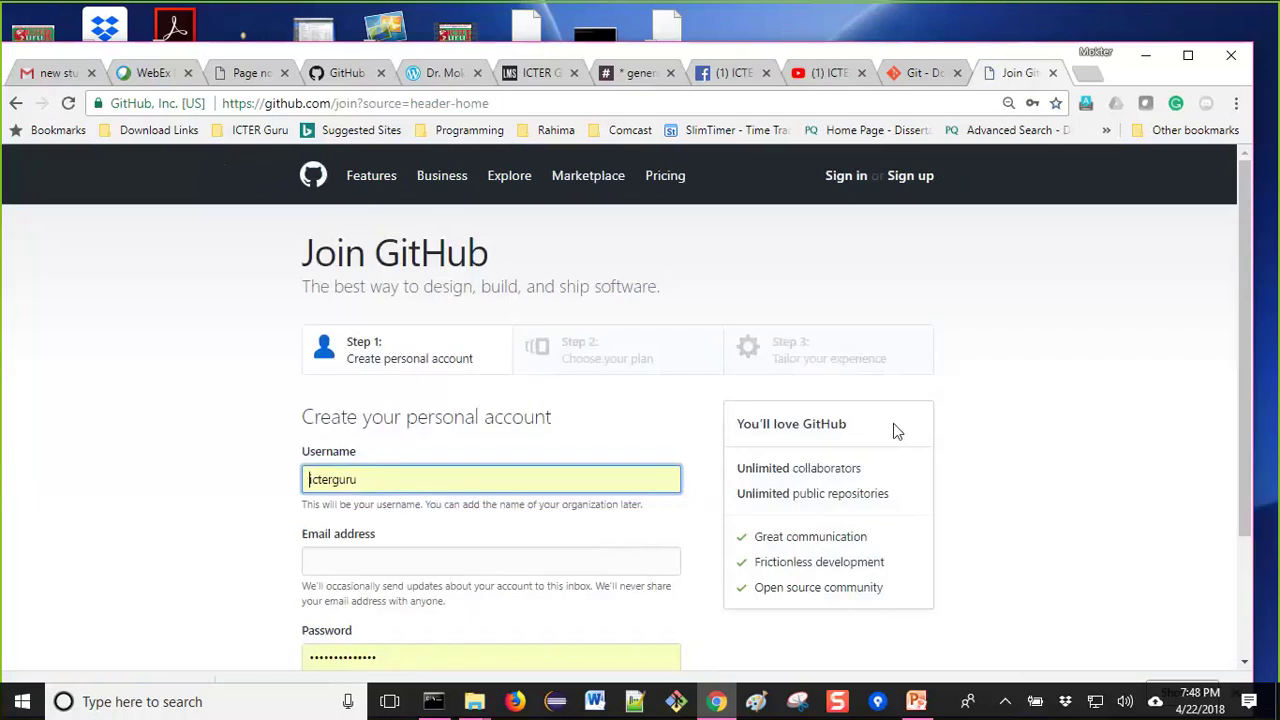
Examine the Join GitHub form's username, email address and password fields and the availability check on the pre-filled username.
{"action": "scroll", "coordinate": [926, 322], "scroll_direction": "down", "scroll_amount": 2}
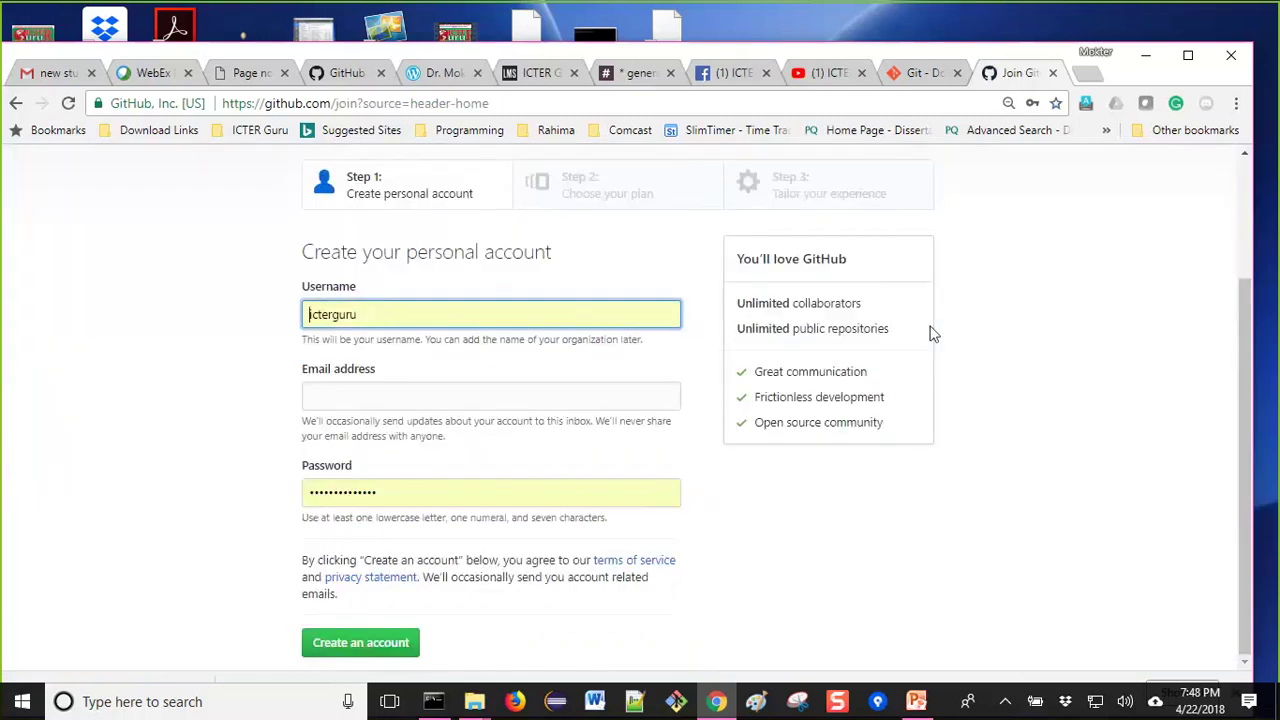
{"action": "scroll", "coordinate": [930, 333], "scroll_direction": "up", "scroll_amount": 2}
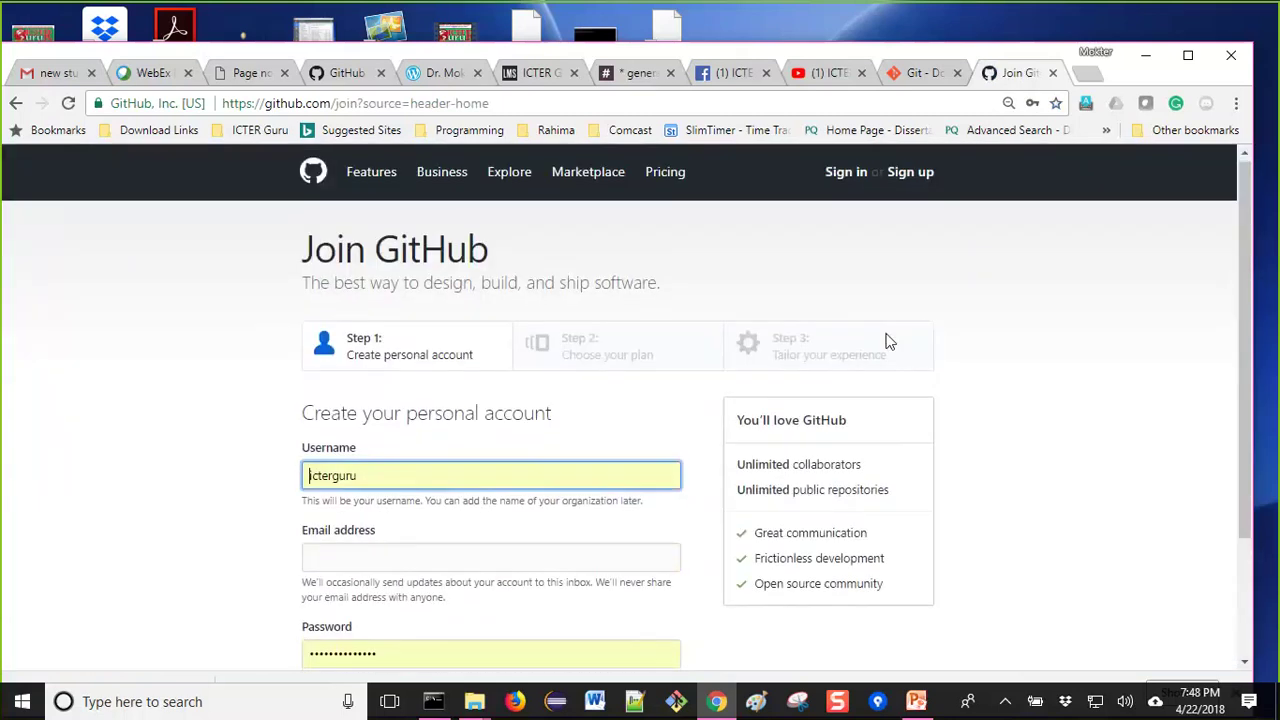
{"action": "scroll", "coordinate": [889, 337], "scroll_direction": "down", "scroll_amount": 2}
{"action": "double_click", "coordinate": [410, 318]}
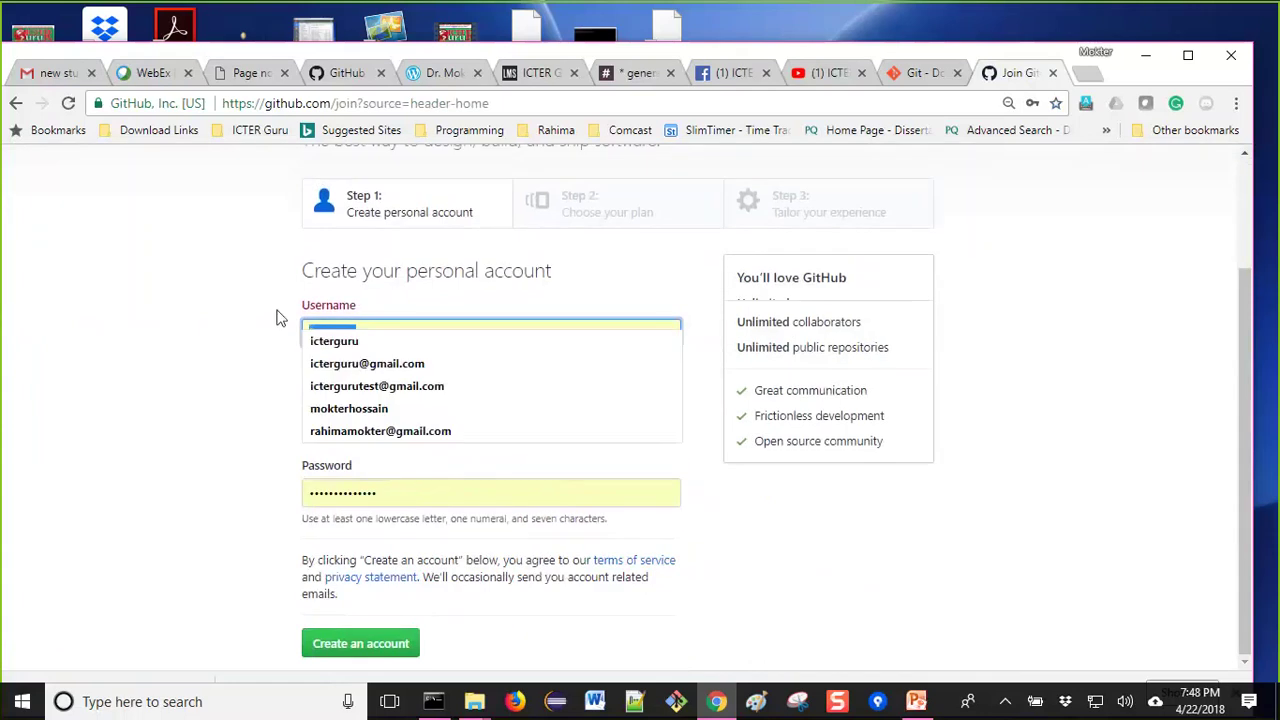
{"action": "left_click", "coordinate": [233, 322]}
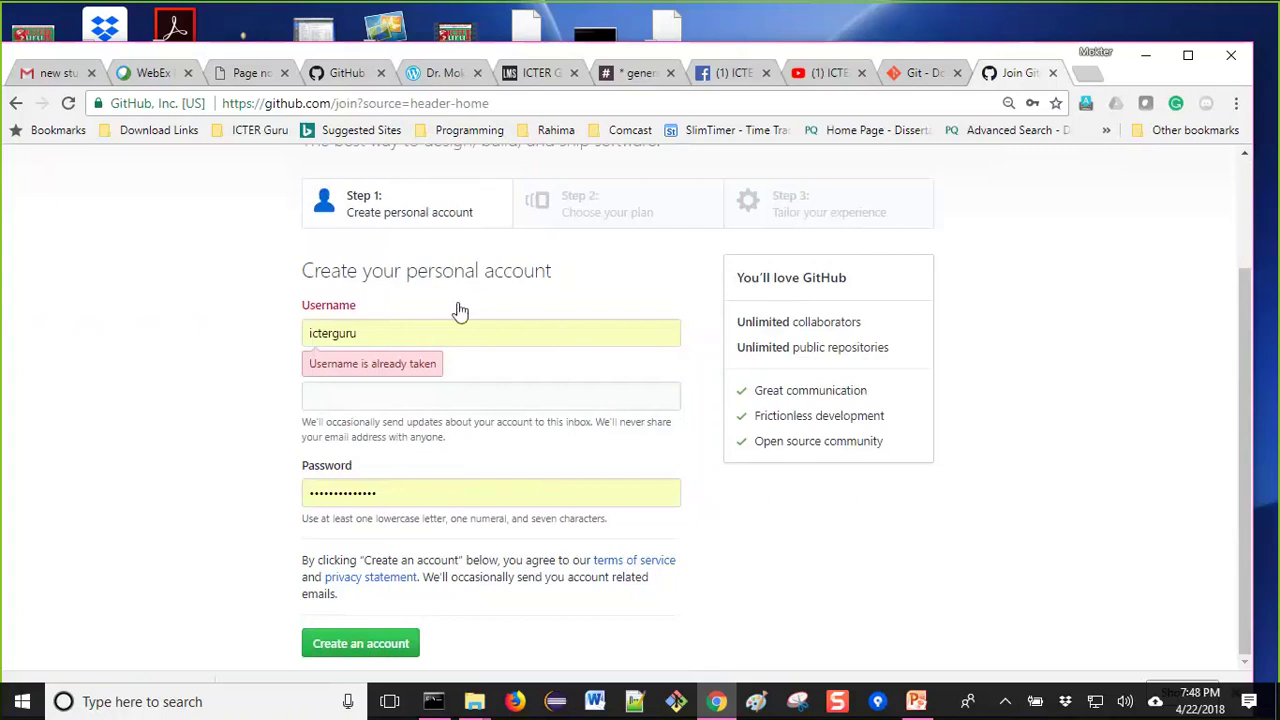
{"action": "left_click", "coordinate": [431, 332]}
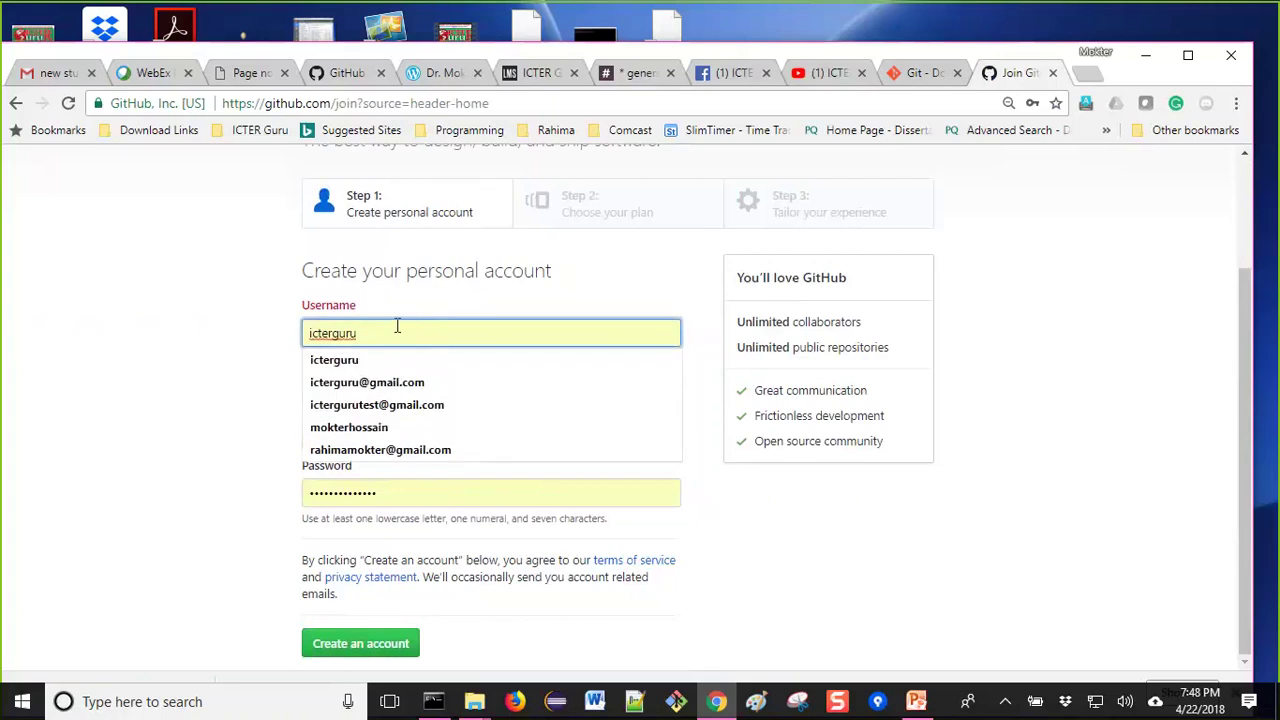
{"action": "left_click_drag", "start_coordinate": [397, 330], "coordinate": [257, 330]}
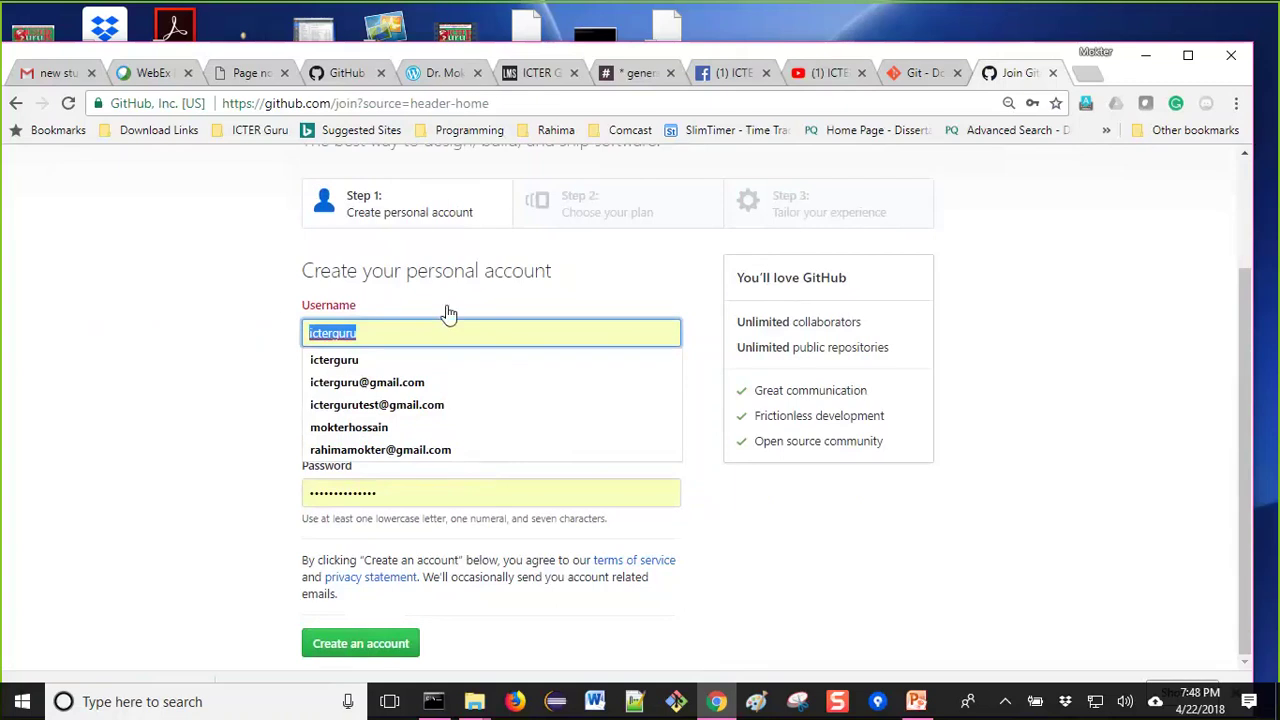
{"action": "left_click", "coordinate": [203, 351]}
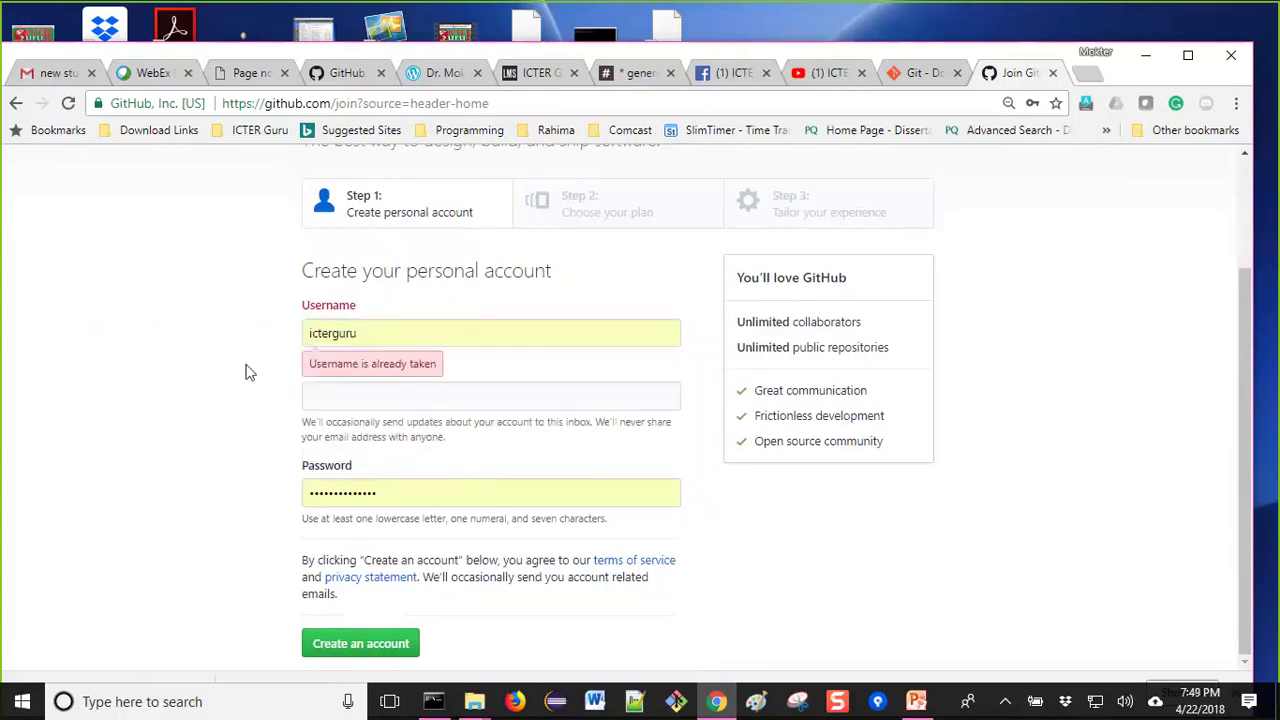
{"action": "left_click", "coordinate": [338, 392]}
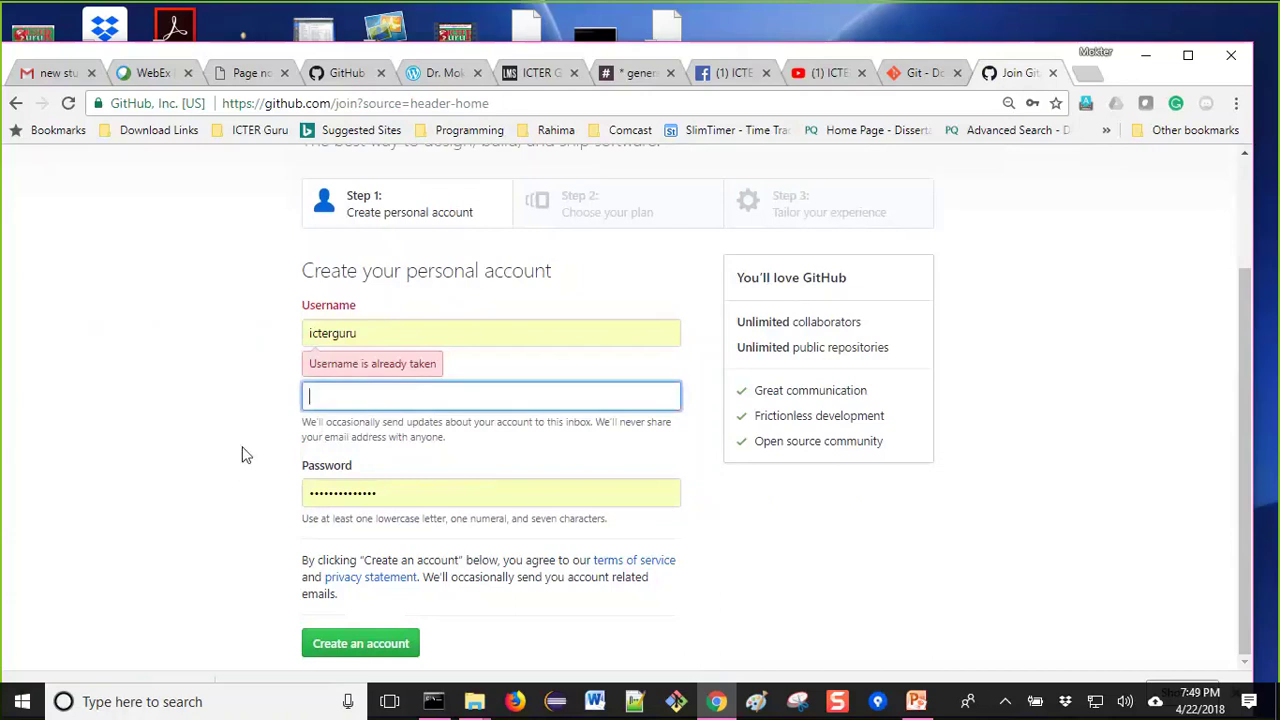
{"action": "left_click", "coordinate": [250, 358]}
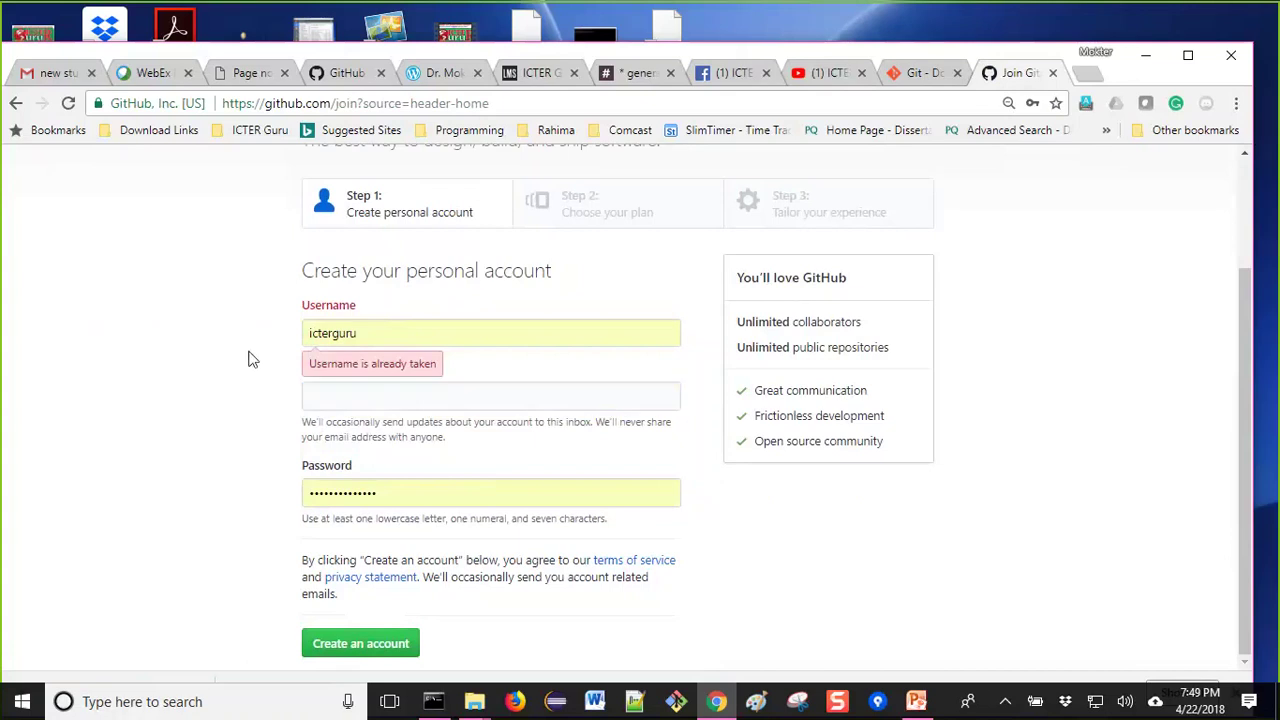
{"action": "left_click", "coordinate": [390, 332]}
{"action": "left_click_drag", "start_coordinate": [390, 332], "coordinate": [282, 338]}
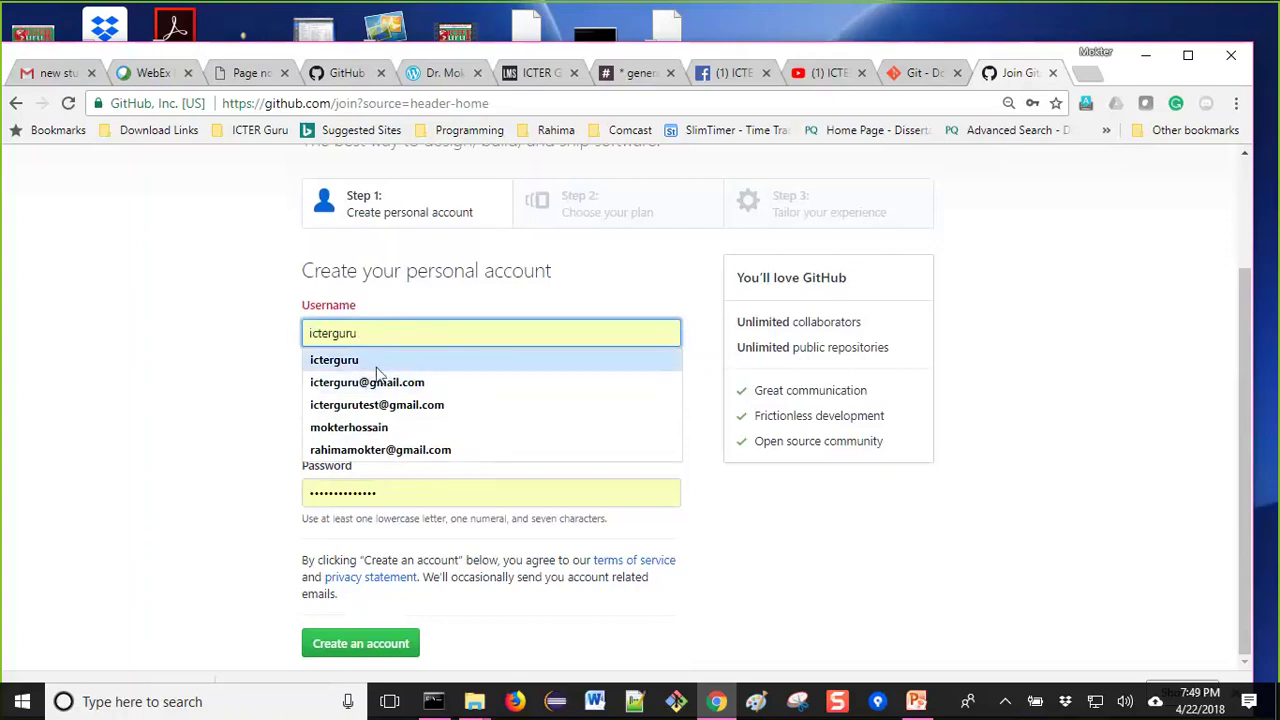
{"action": "left_click_drag", "start_coordinate": [369, 333], "coordinate": [213, 340]}
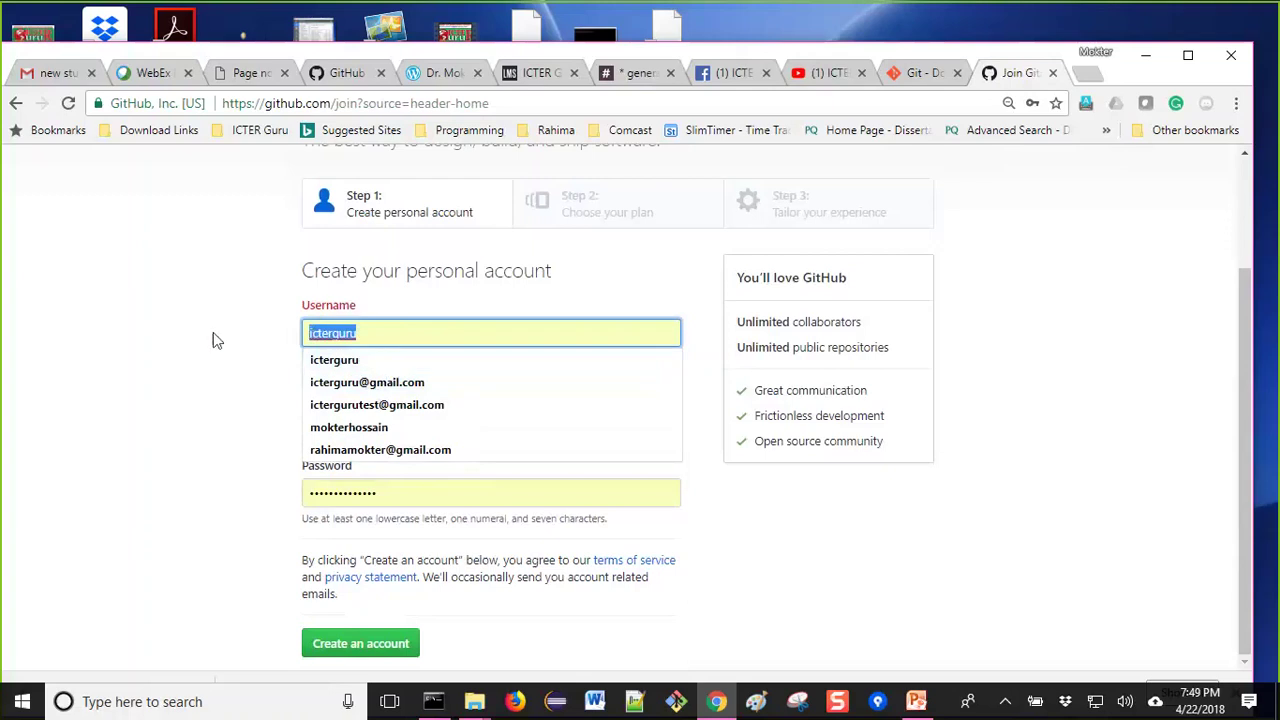
{"action": "left_click", "coordinate": [138, 375]}
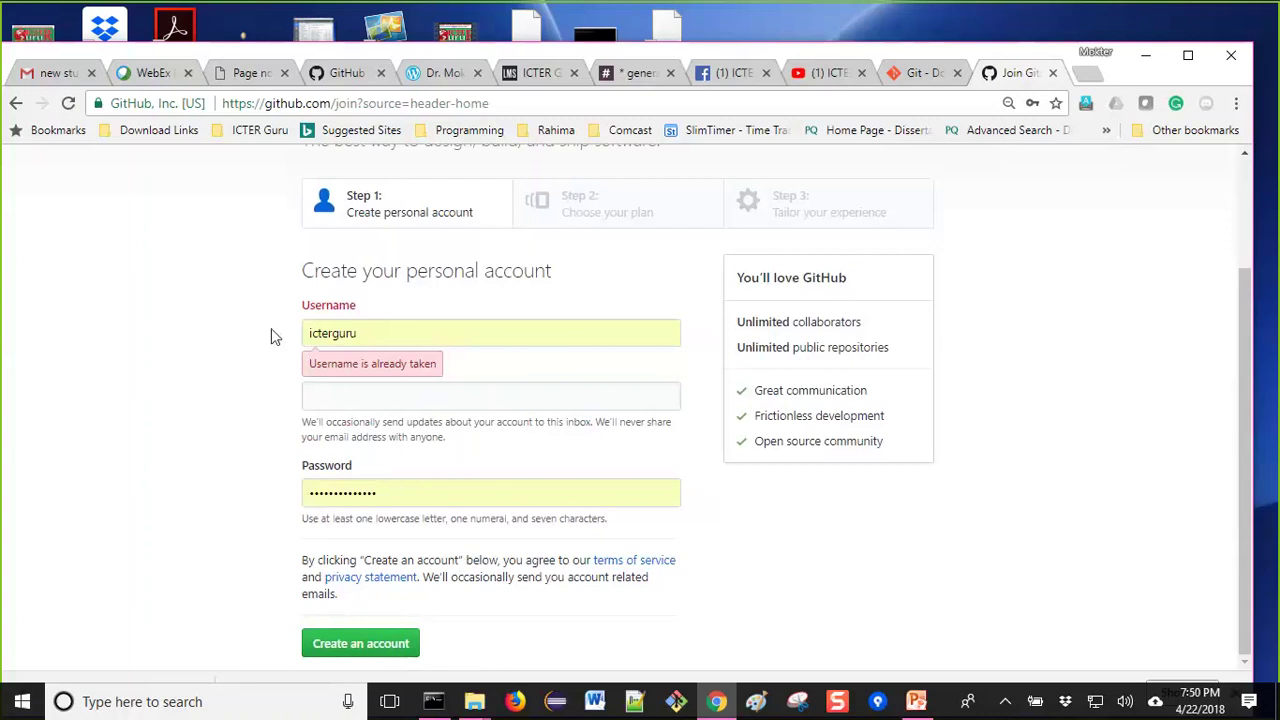
{"action": "scroll", "coordinate": [10, 365], "scroll_direction": "up", "scroll_amount": 2}
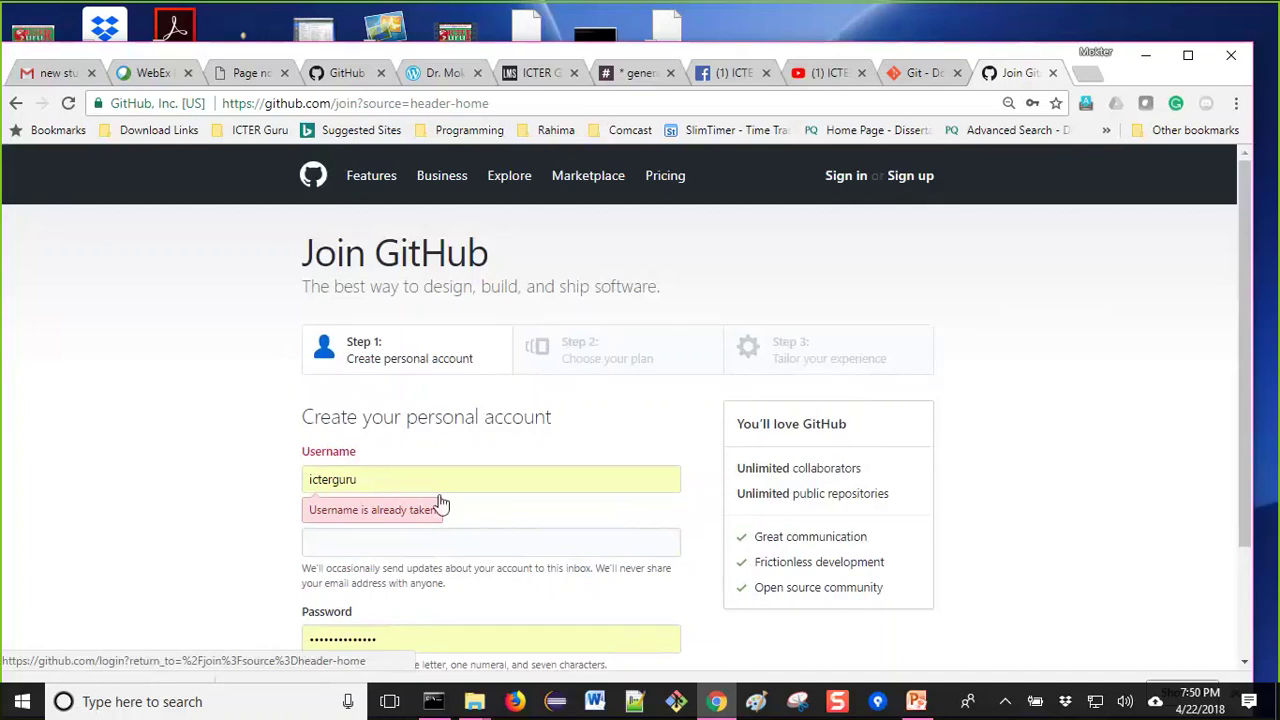
{"action": "scroll", "coordinate": [246, 503], "scroll_direction": "down", "scroll_amount": 3}
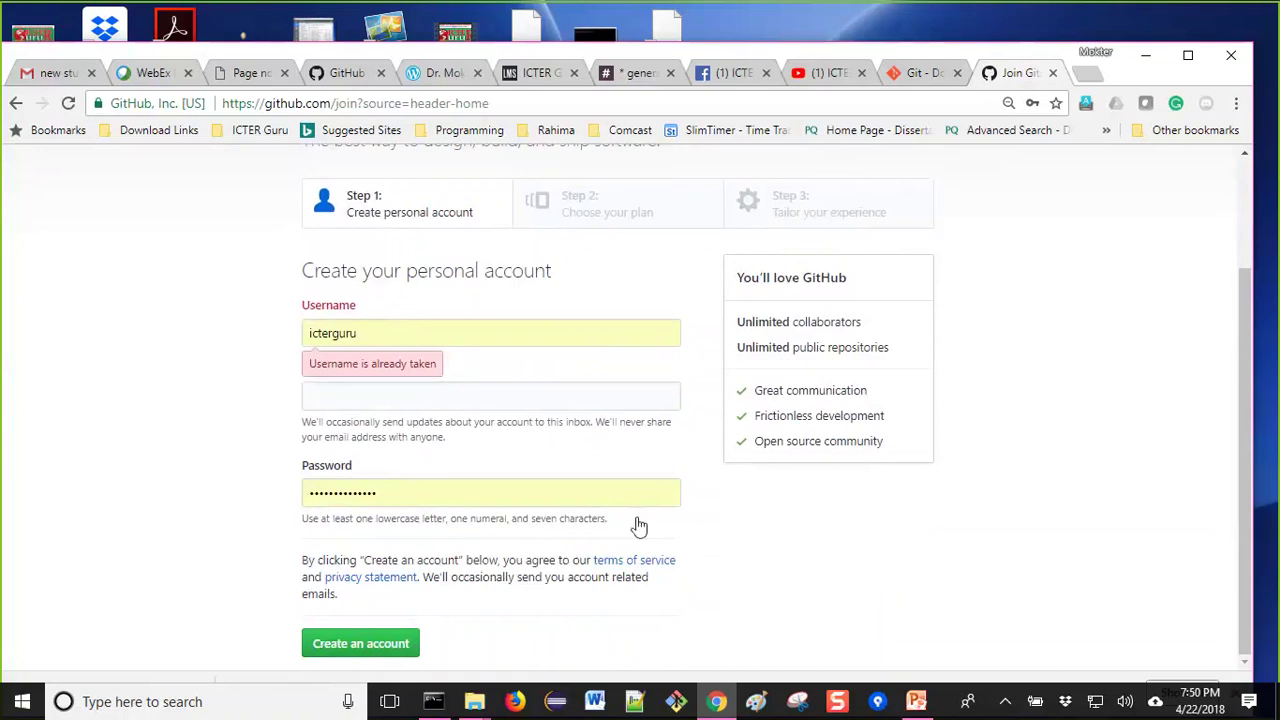
Go from the Join GitHub page to the login page and sign in with the saved credentials.
{"action": "scroll", "coordinate": [707, 507], "scroll_direction": "up", "scroll_amount": 1}
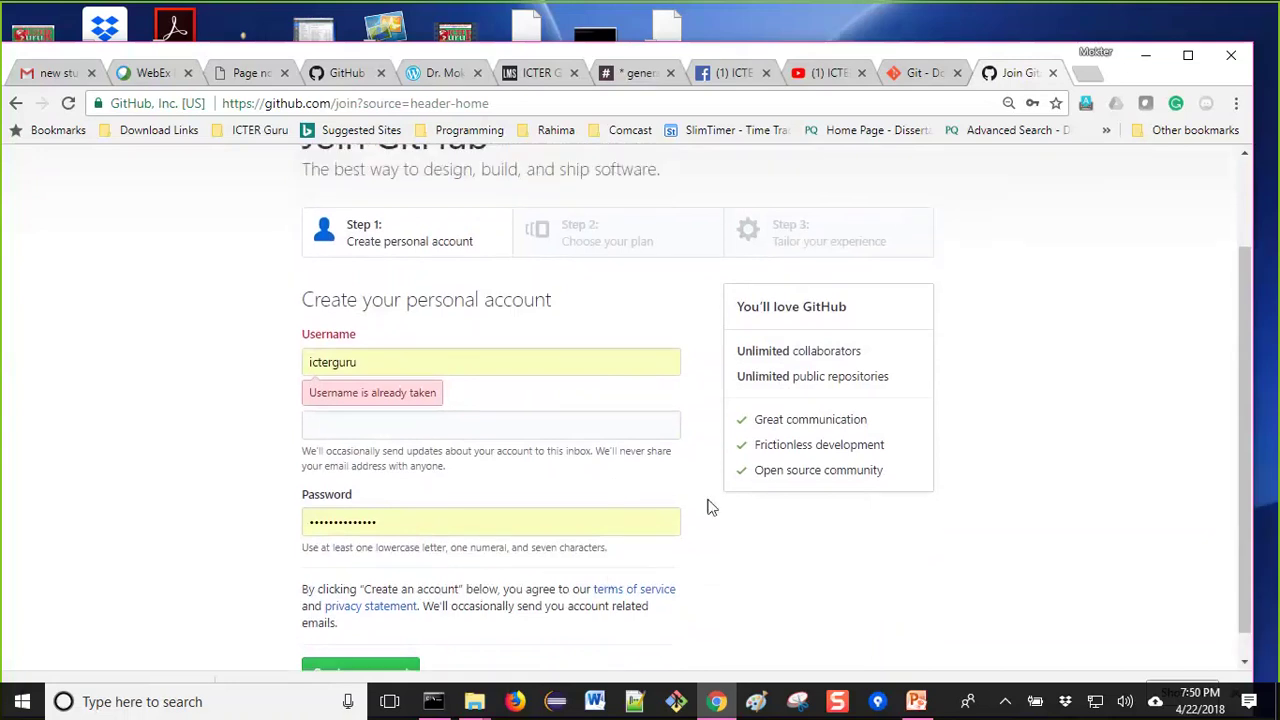
{"action": "scroll", "coordinate": [707, 507], "scroll_direction": "up", "scroll_amount": 2}
{"action": "left_click", "coordinate": [846, 175]}
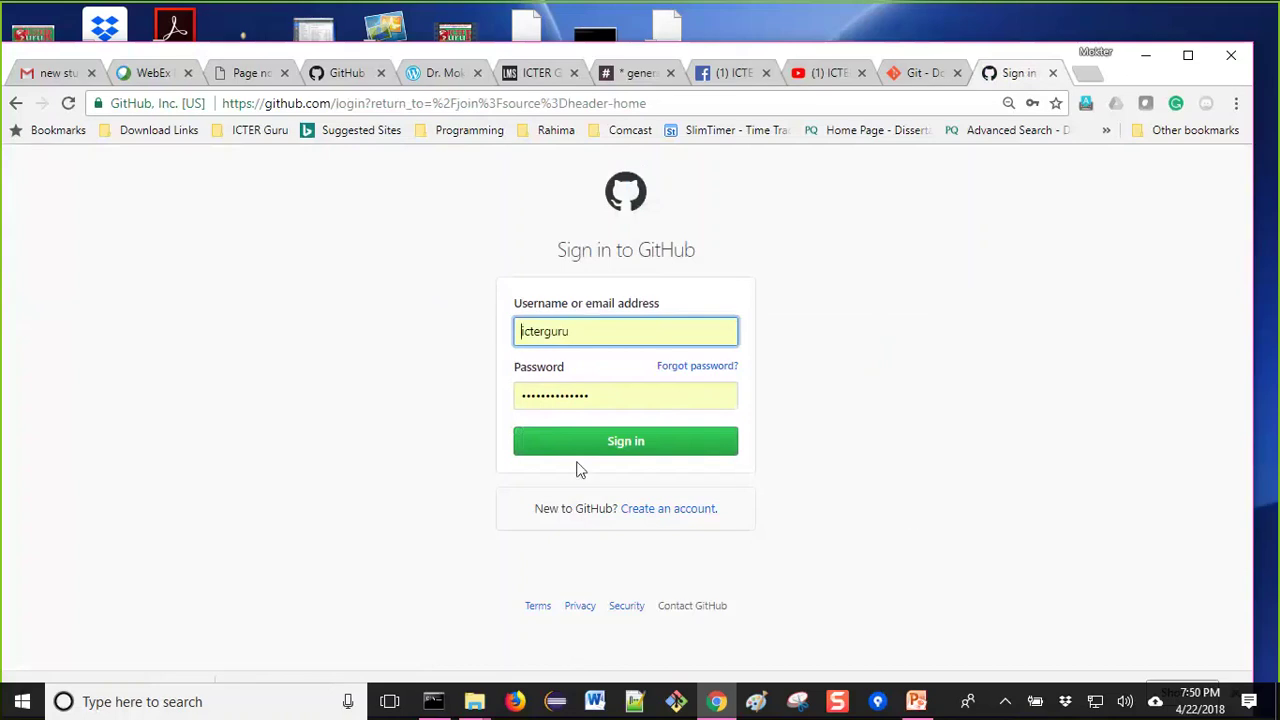
{"action": "left_click", "coordinate": [614, 452]}
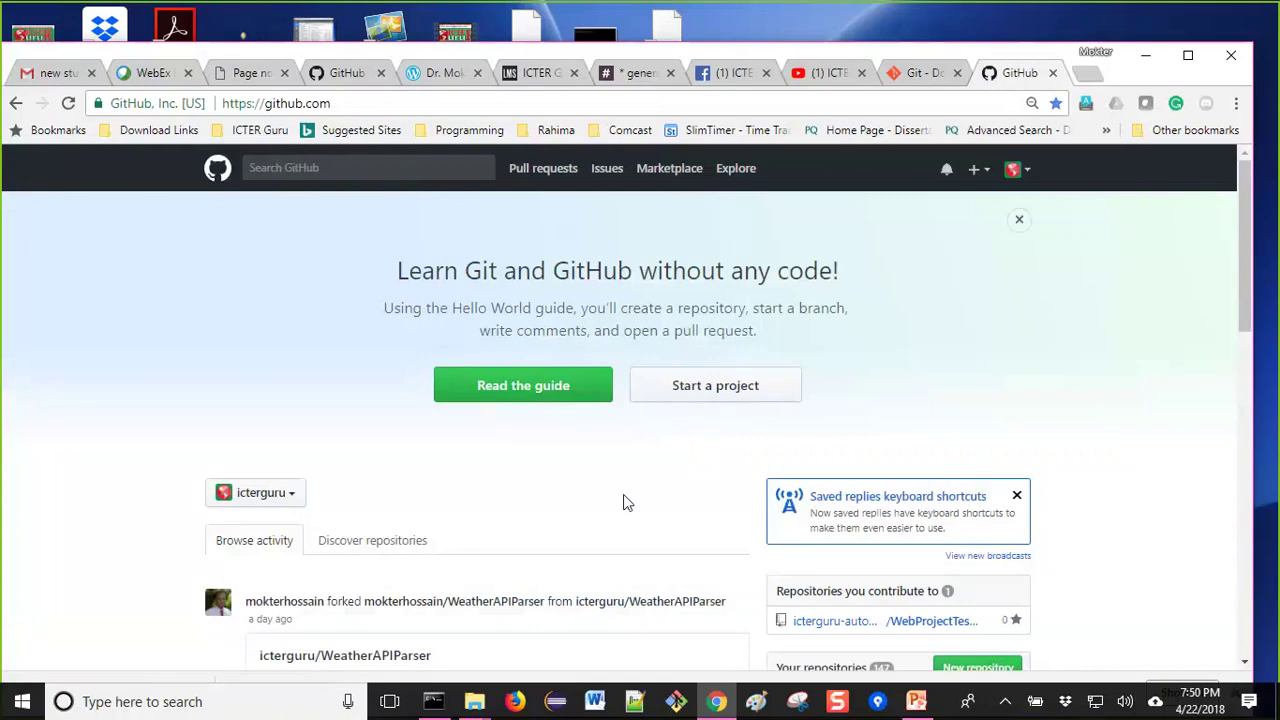
Look through the signed-in GitHub home page, including the recent activity feed and the list of repositories.
{"action": "scroll", "coordinate": [466, 477], "scroll_direction": "down", "scroll_amount": 2}
{"action": "scroll", "coordinate": [551, 440], "scroll_direction": "up", "scroll_amount": 2}
{"action": "scroll", "coordinate": [660, 539], "scroll_direction": "down", "scroll_amount": 1}
{"action": "scroll", "coordinate": [663, 539], "scroll_direction": "up", "scroll_amount": 1}
{"action": "scroll", "coordinate": [560, 472], "scroll_direction": "down", "scroll_amount": 2}
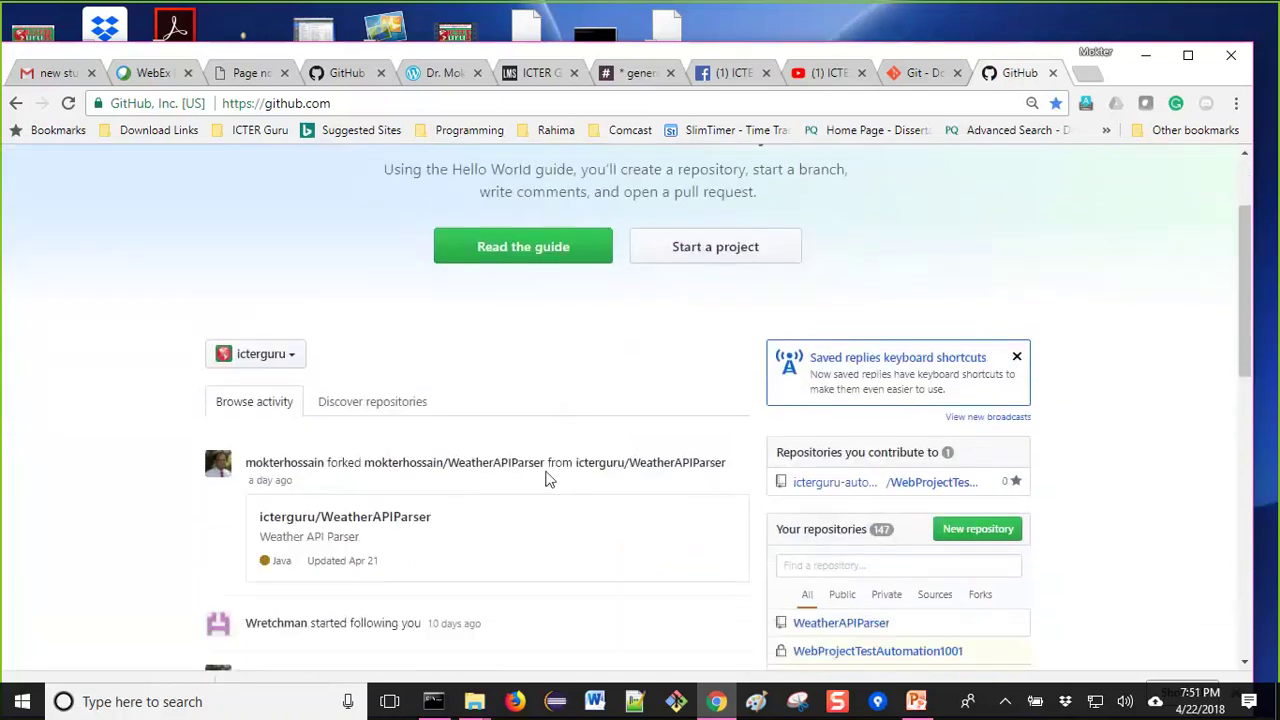
{"action": "scroll", "coordinate": [545, 479], "scroll_direction": "down", "scroll_amount": 2}
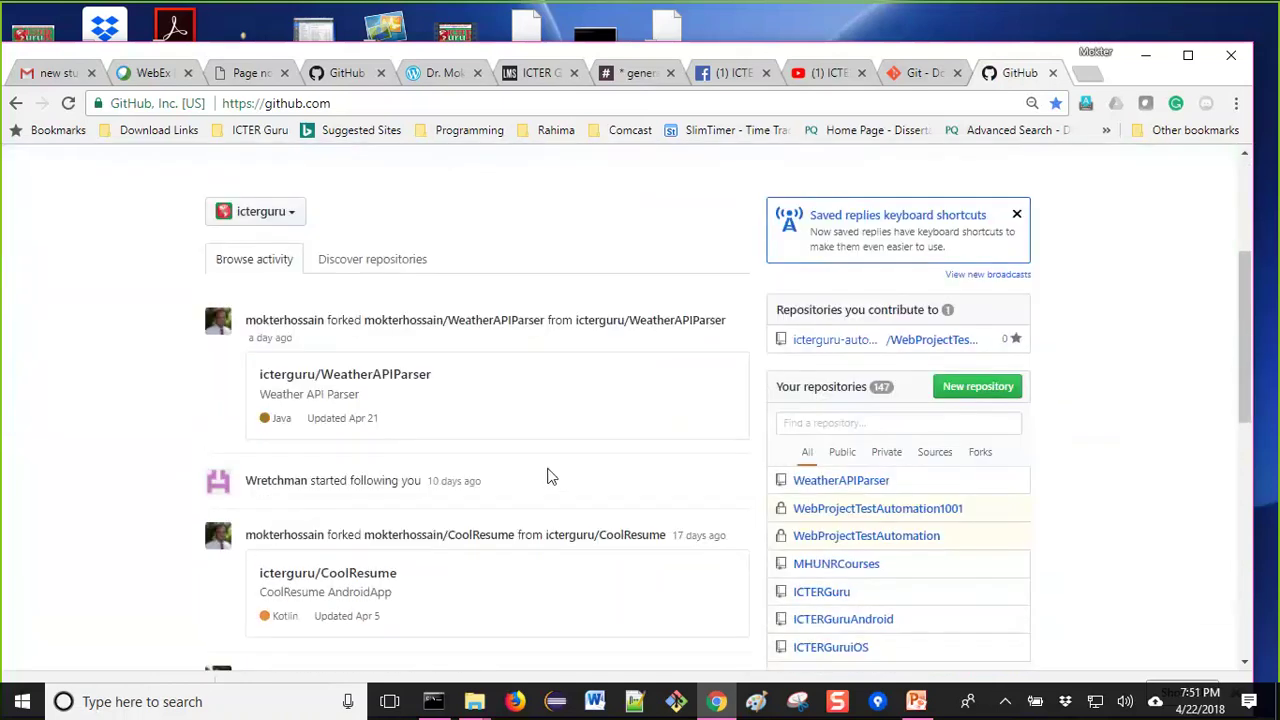
{"action": "scroll", "coordinate": [548, 476], "scroll_direction": "up", "scroll_amount": 4}
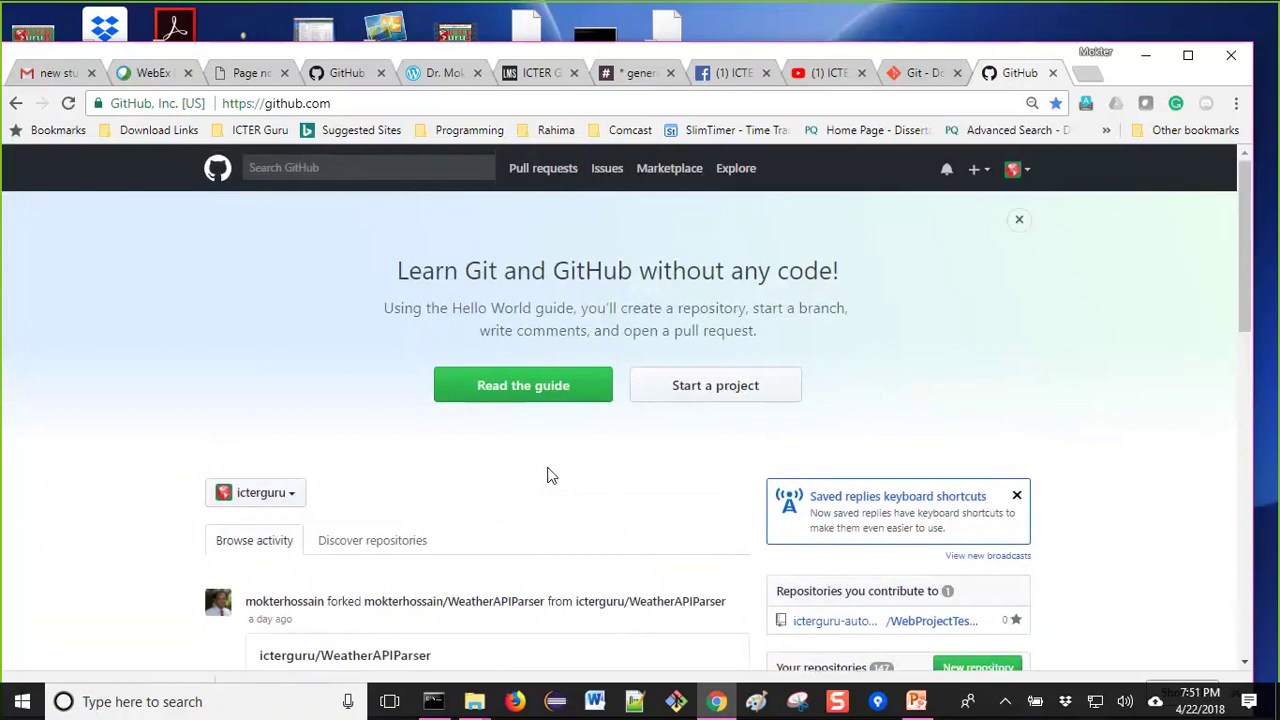